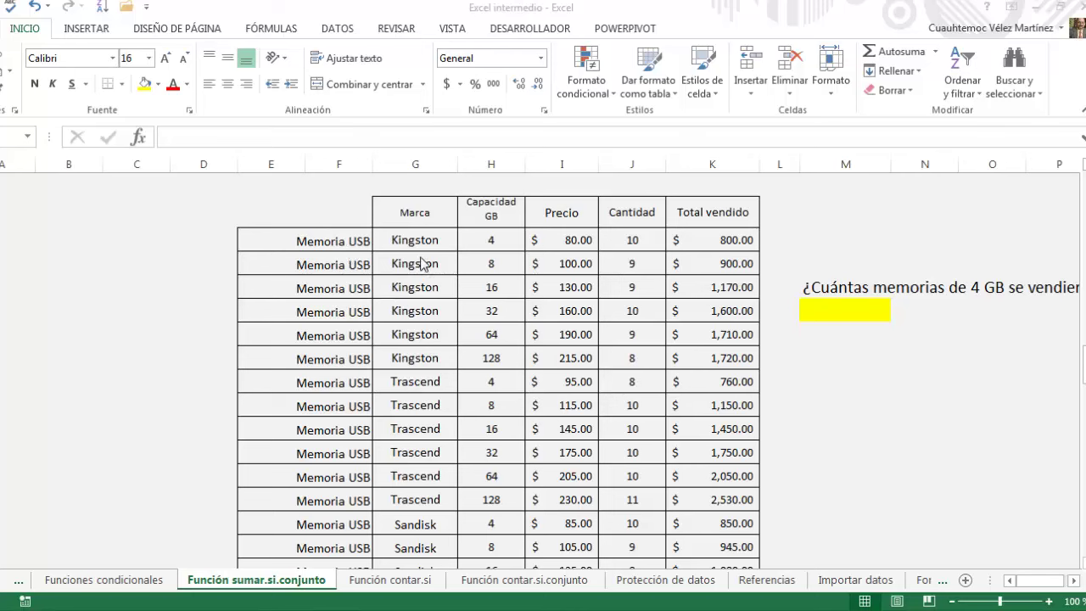
- Review the first USB row's quantity and total, then begin =sumar.si.conjunto( in yellow cell M75
{"action": "left_click", "coordinate": [352, 241]}
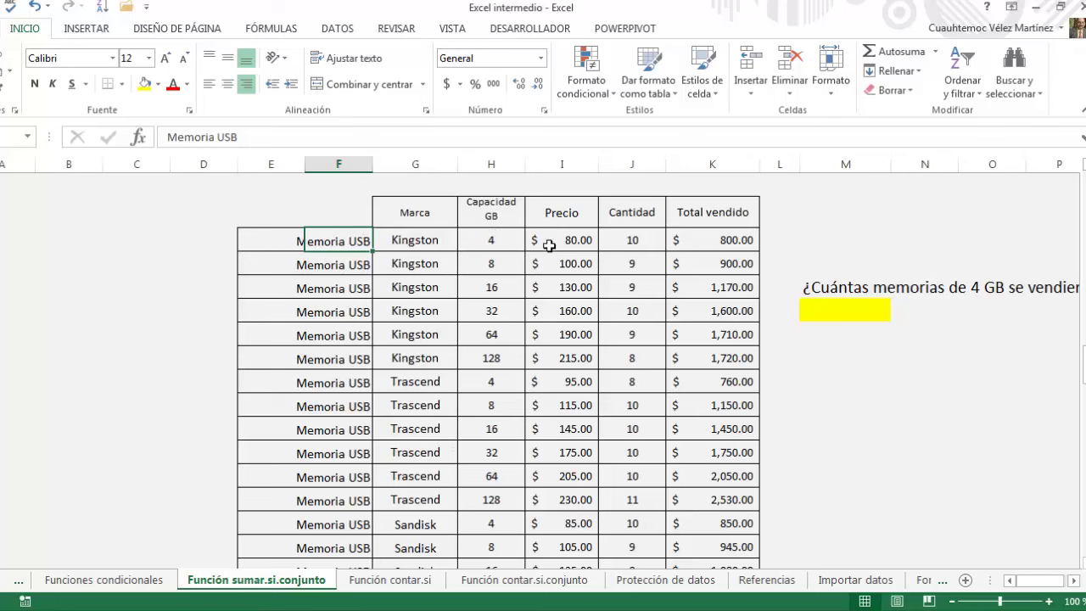
{"action": "left_click", "coordinate": [625, 242]}
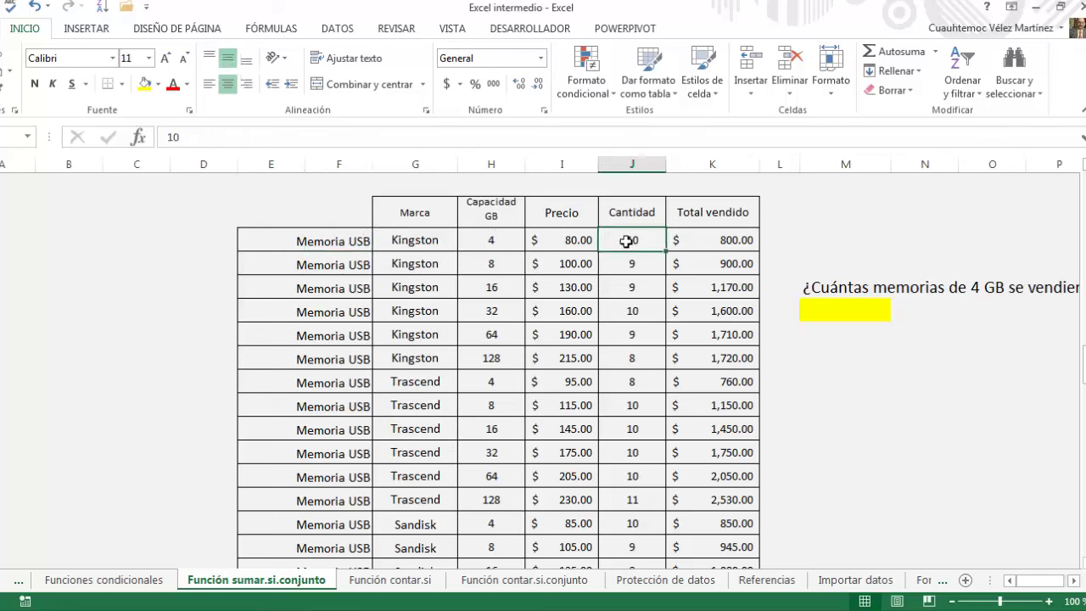
{"action": "left_click", "coordinate": [713, 238]}
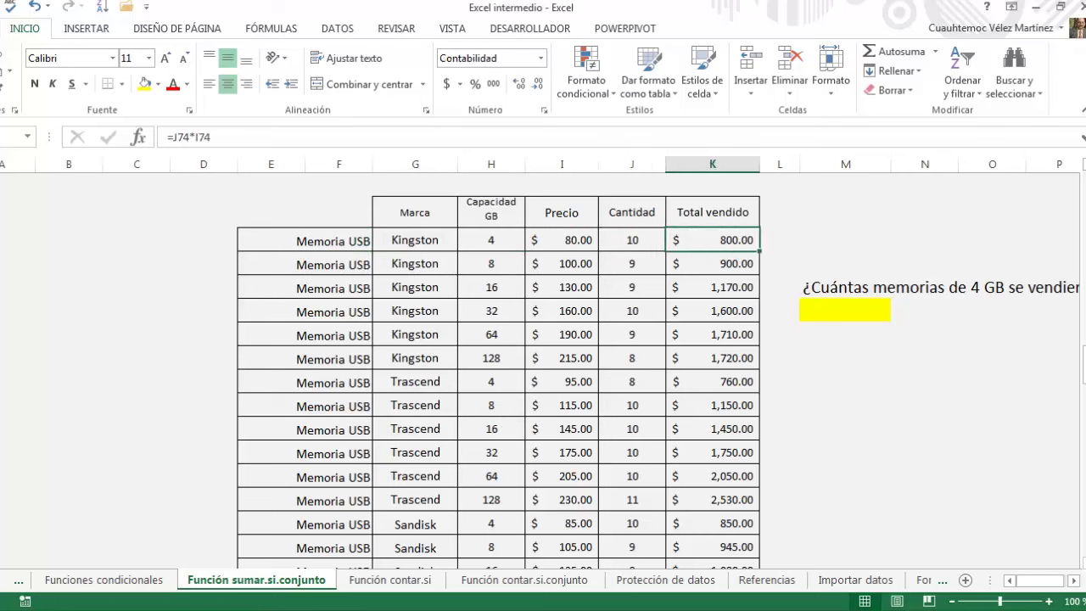
{"action": "left_click", "coordinate": [938, 411]}
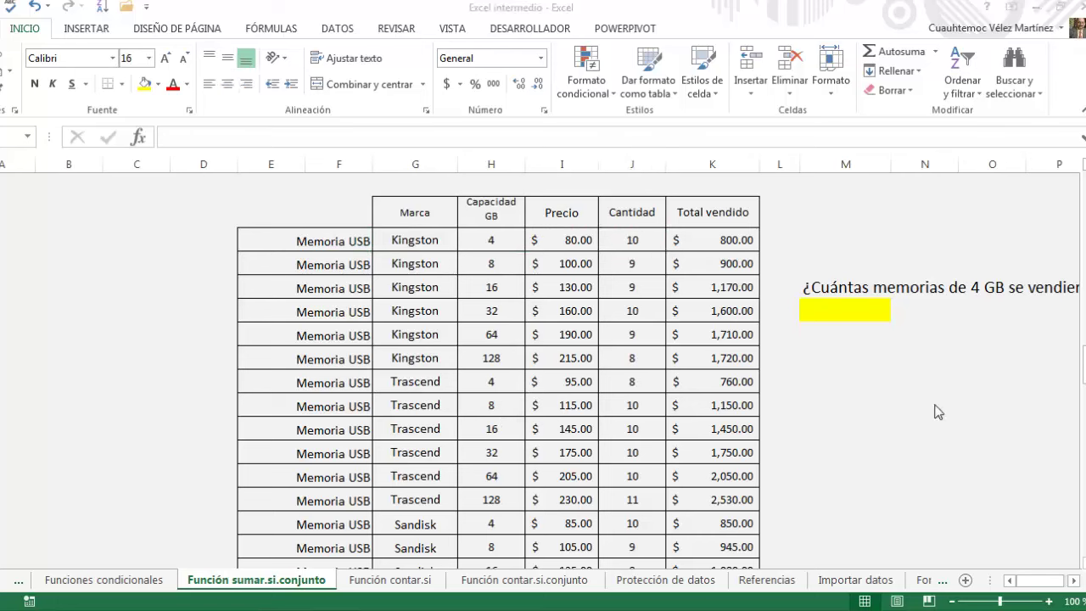
{"action": "left_click", "coordinate": [847, 305]}
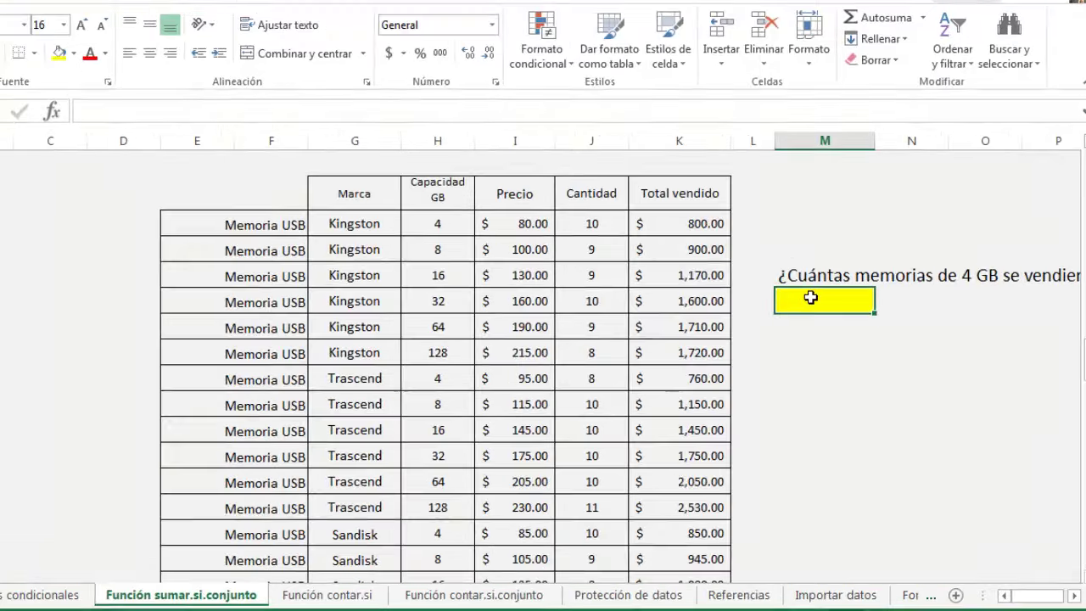
{"action": "type", "text": "=suma"}
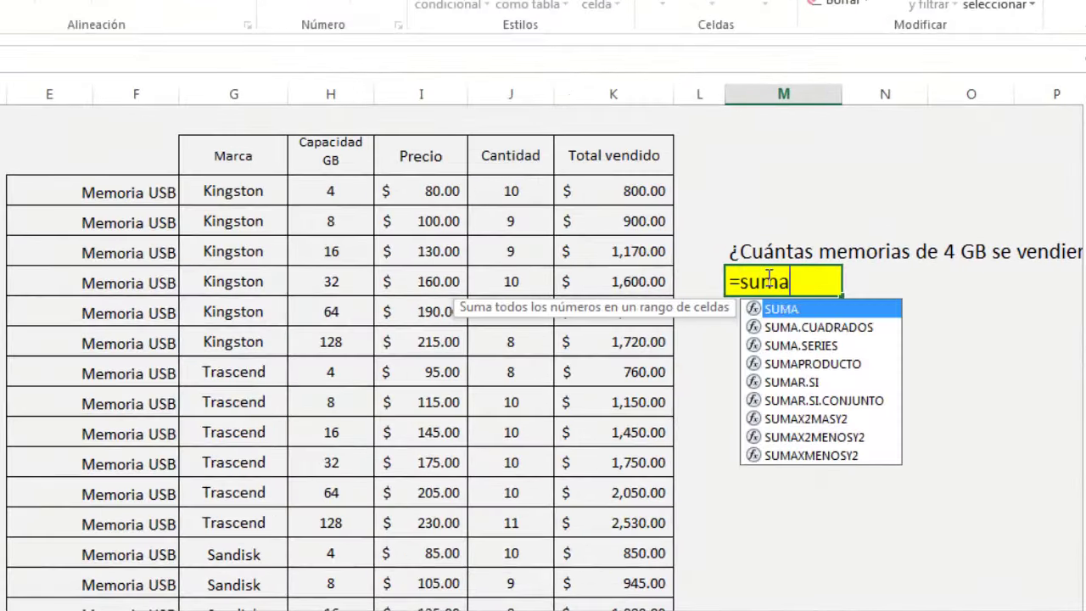
{"action": "type", "text": "r.s"}
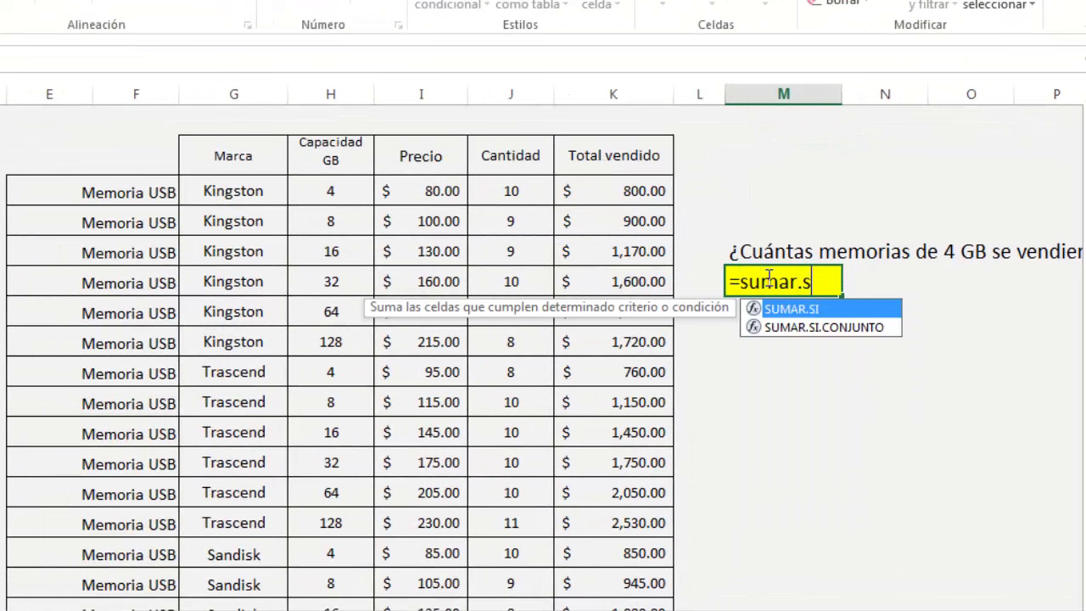
{"action": "type", "text": "i.conjunt"}
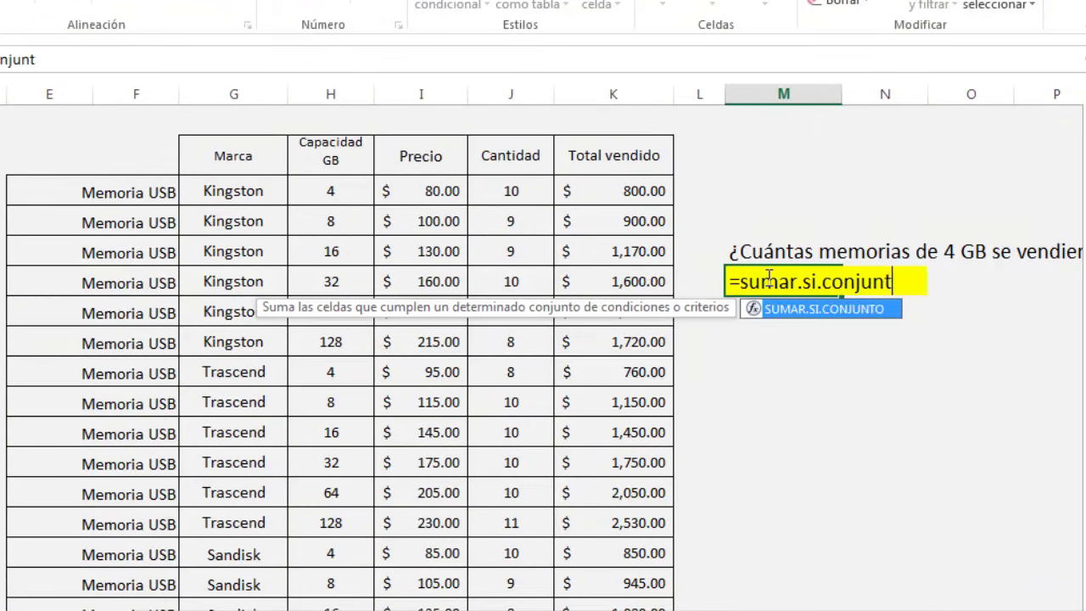
{"action": "type", "text": "o("}
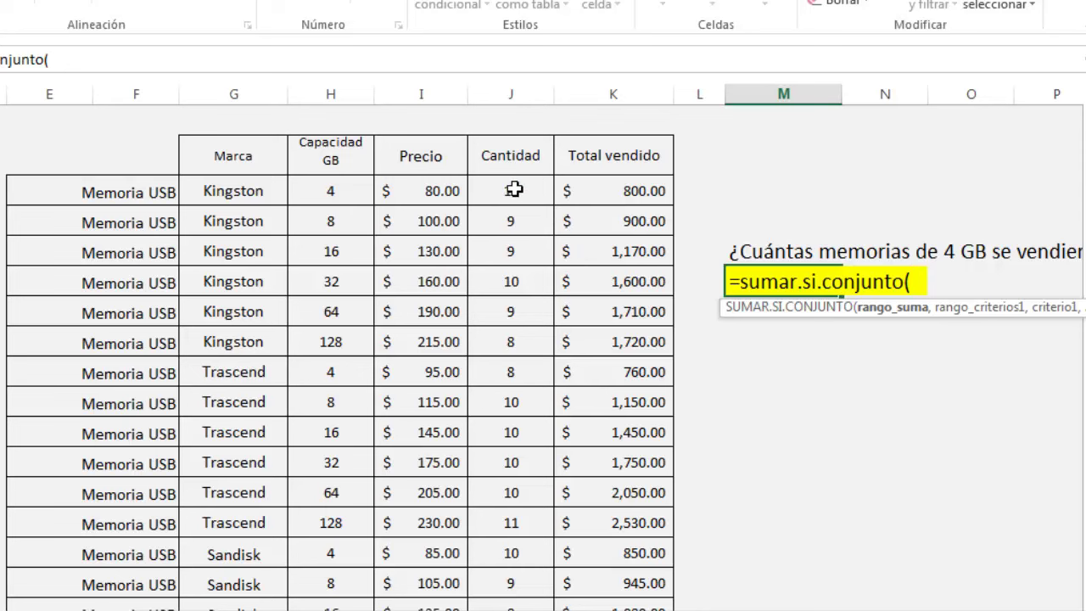
- Select the Cantidad cells J74:J91 as the sum range, followed by a comma
{"action": "left_click", "coordinate": [514, 189]}
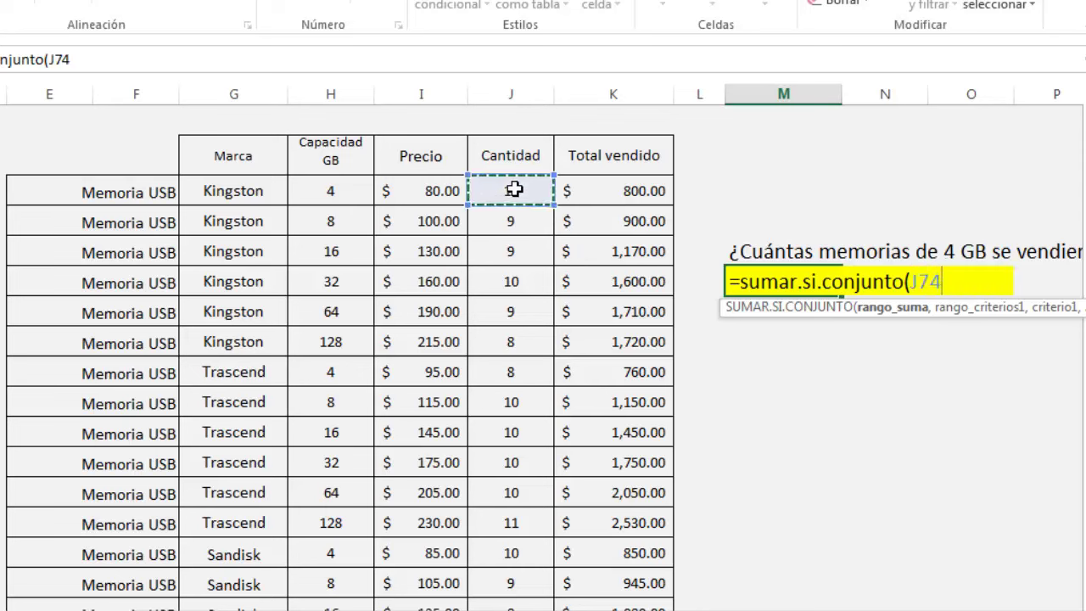
{"action": "mouse_move", "coordinate": [514, 189]}
{"action": "left_mouse_down"}
{"action": "mouse_move", "coordinate": [508, 472]}
{"action": "mouse_move", "coordinate": [523, 576]}
{"action": "left_mouse_up"}
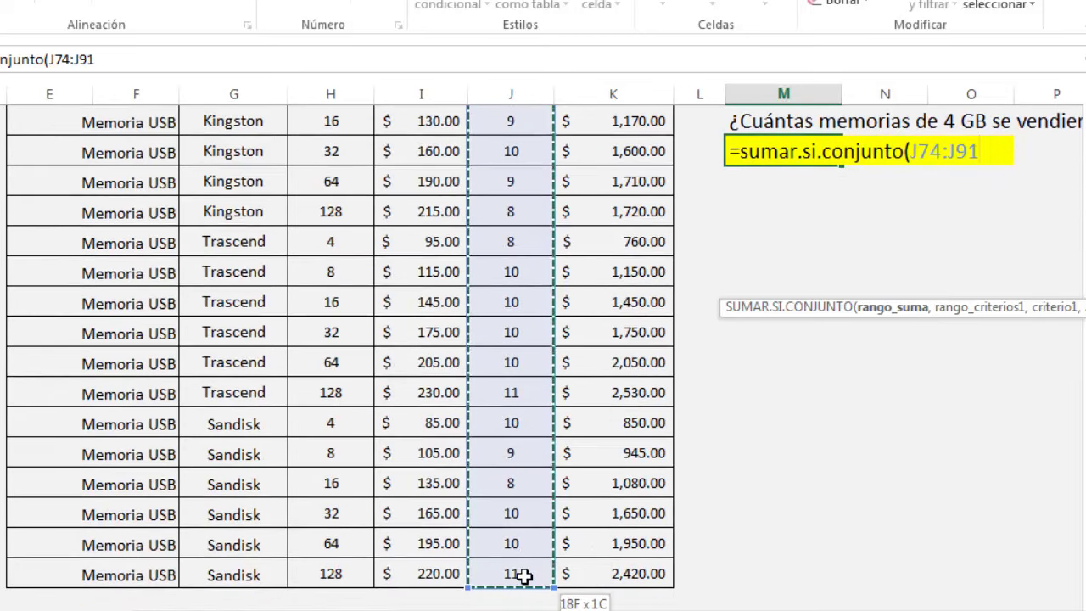
{"action": "left_click_drag", "start_coordinate": [524, 576], "coordinate": [524, 576]}
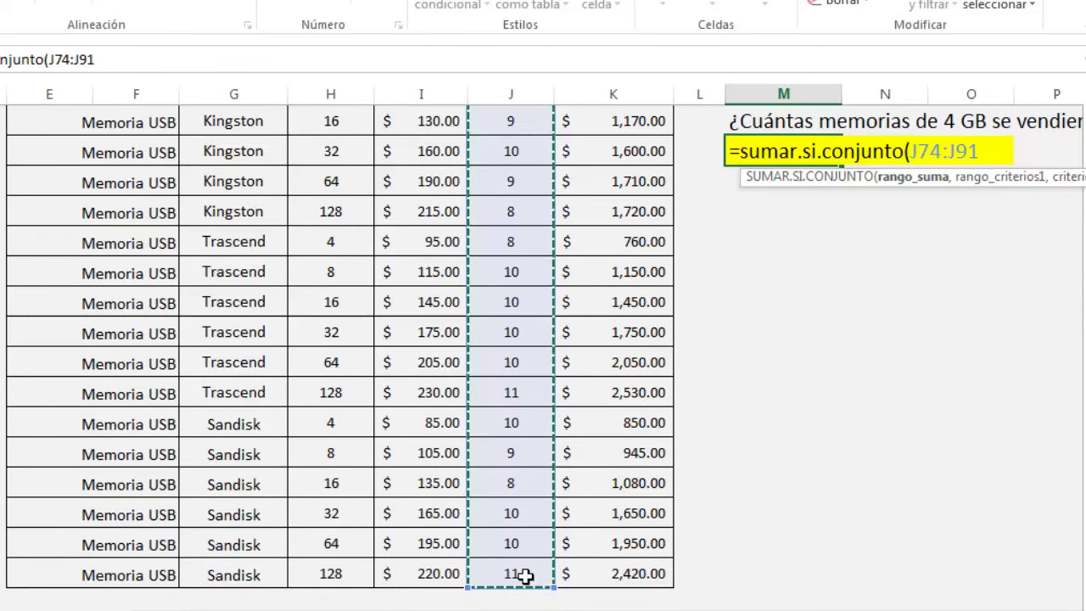
{"action": "type", "text": ","}
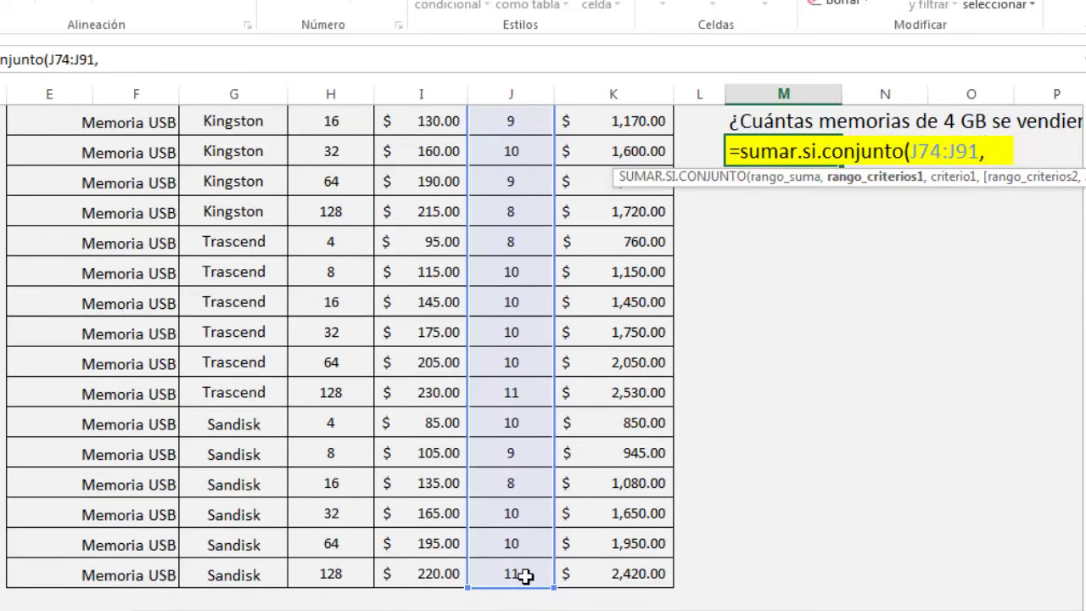
{"action": "scroll", "coordinate": [490, 368], "scroll_direction": "up", "scroll_amount": 2}
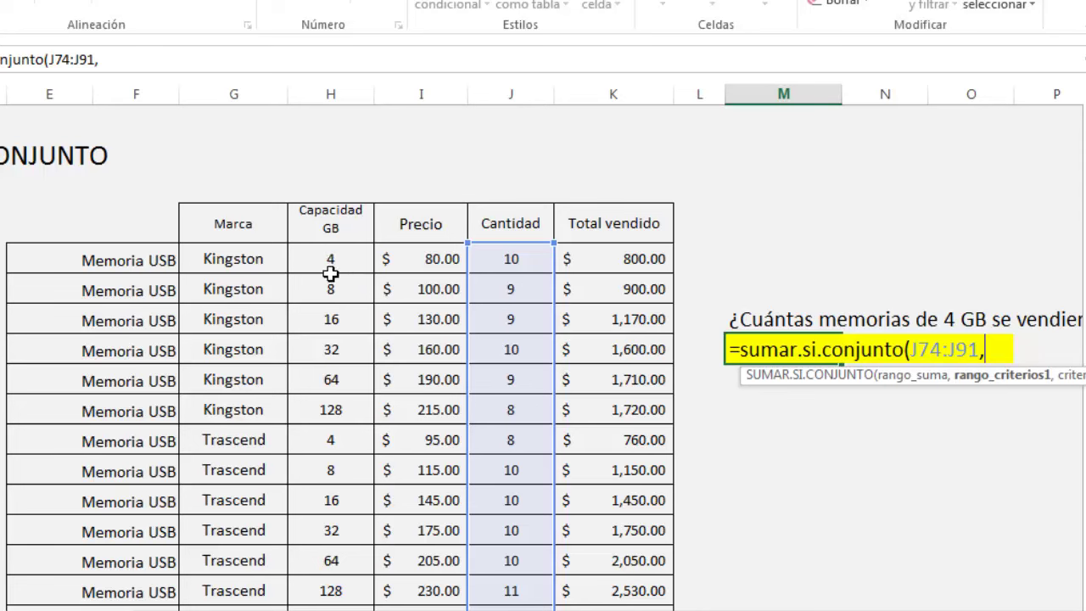
- Add criteria range H74:H91 with criterion 4, completing =sumar.si.conjunto(J74:J91,H74:H91,4) to get 28
{"action": "left_click", "coordinate": [325, 260]}
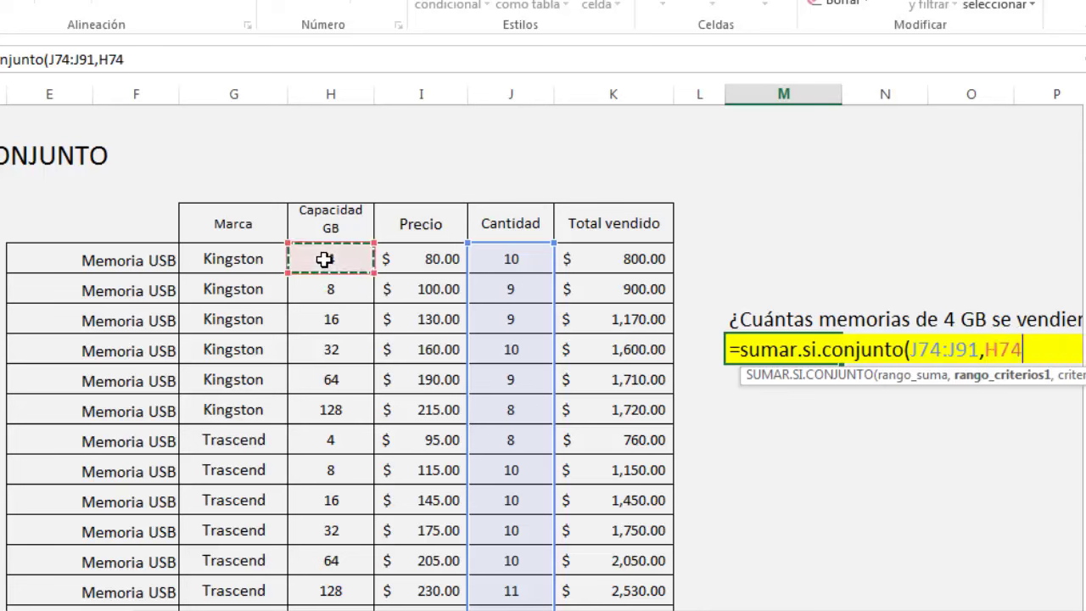
{"action": "left_click_drag", "start_coordinate": [325, 266], "coordinate": [330, 603]}
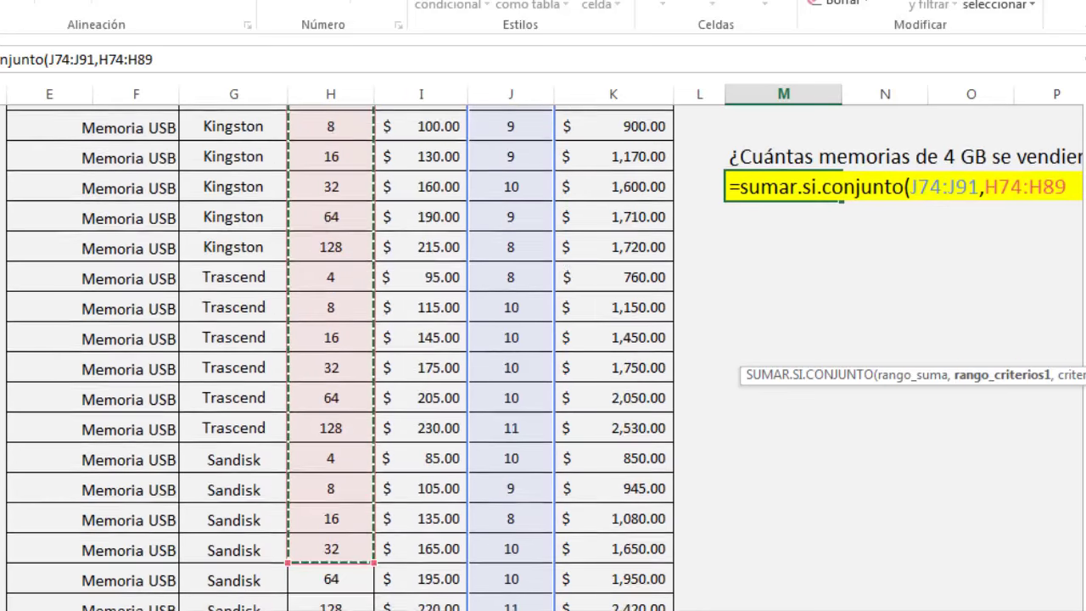
{"action": "left_click_drag", "start_coordinate": [331, 604], "coordinate": [318, 572]}
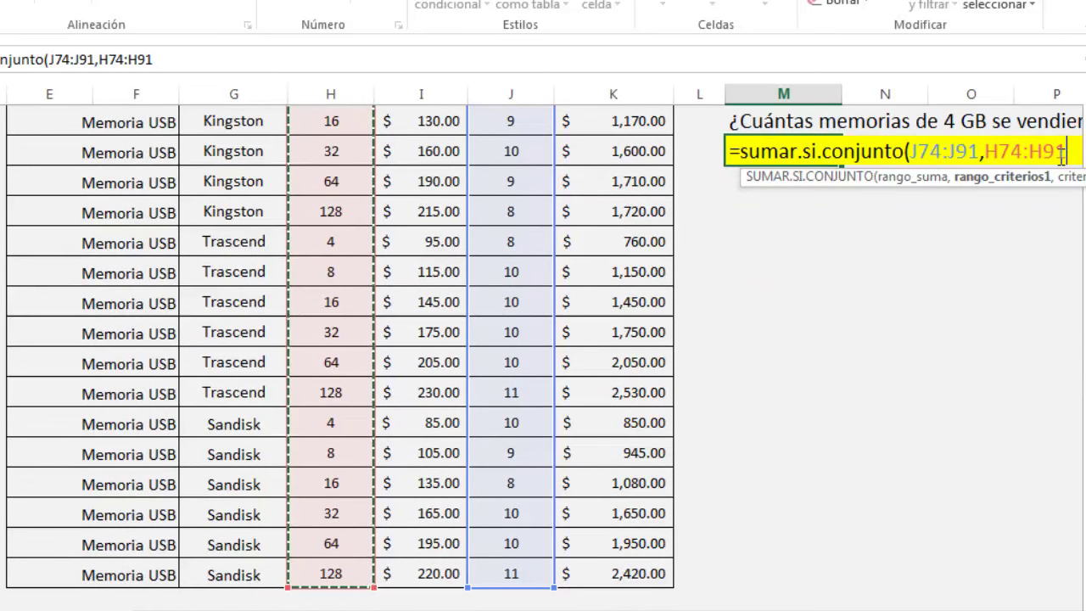
{"action": "type", "text": ","}
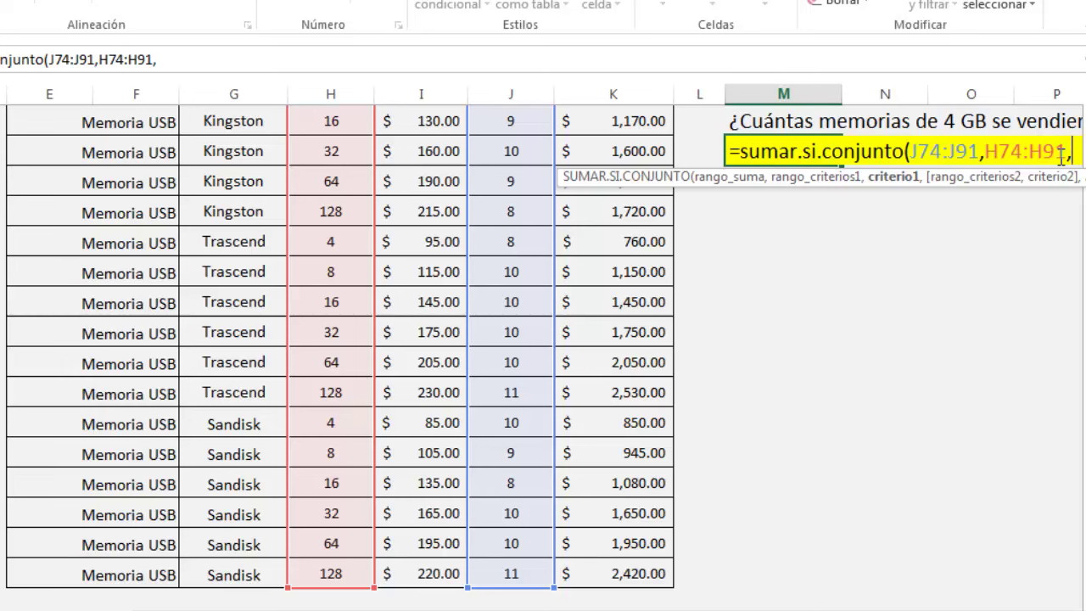
{"action": "type", "text": "4"}
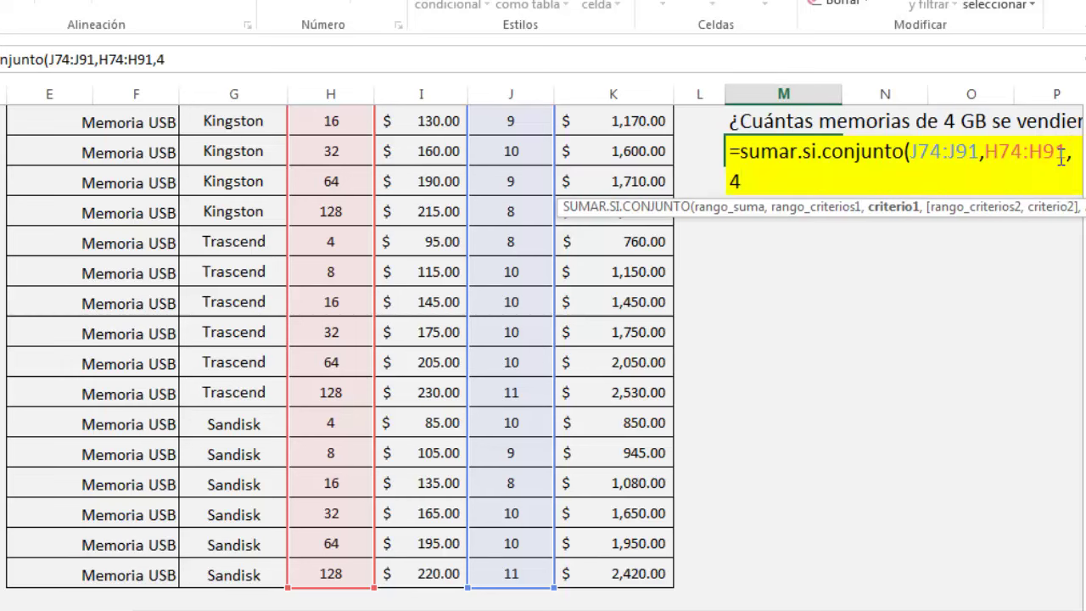
{"action": "type", "text": ")"}
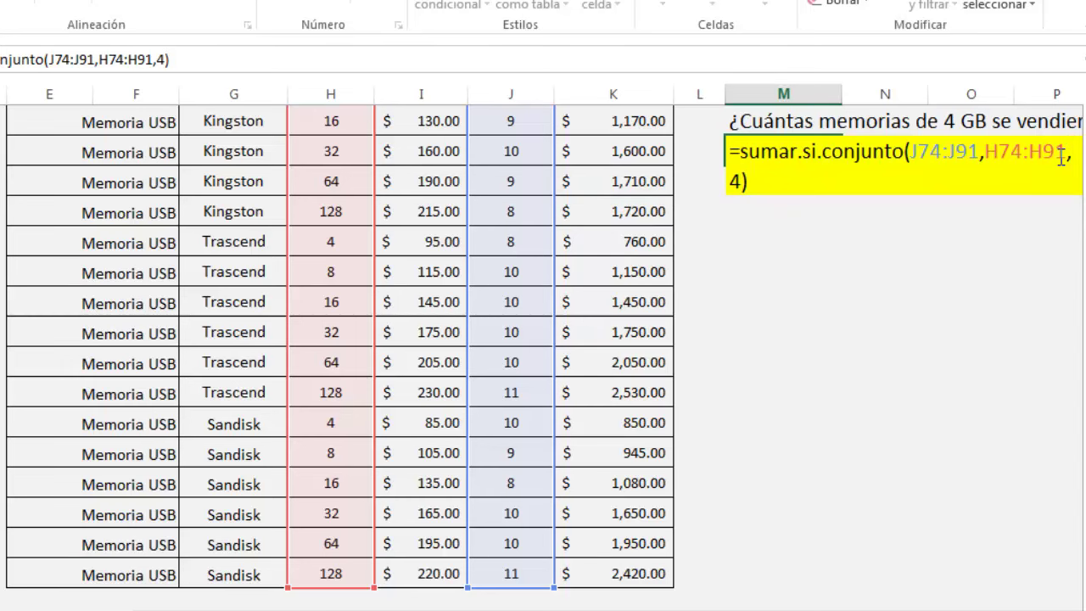
{"action": "key", "text": "Return"}
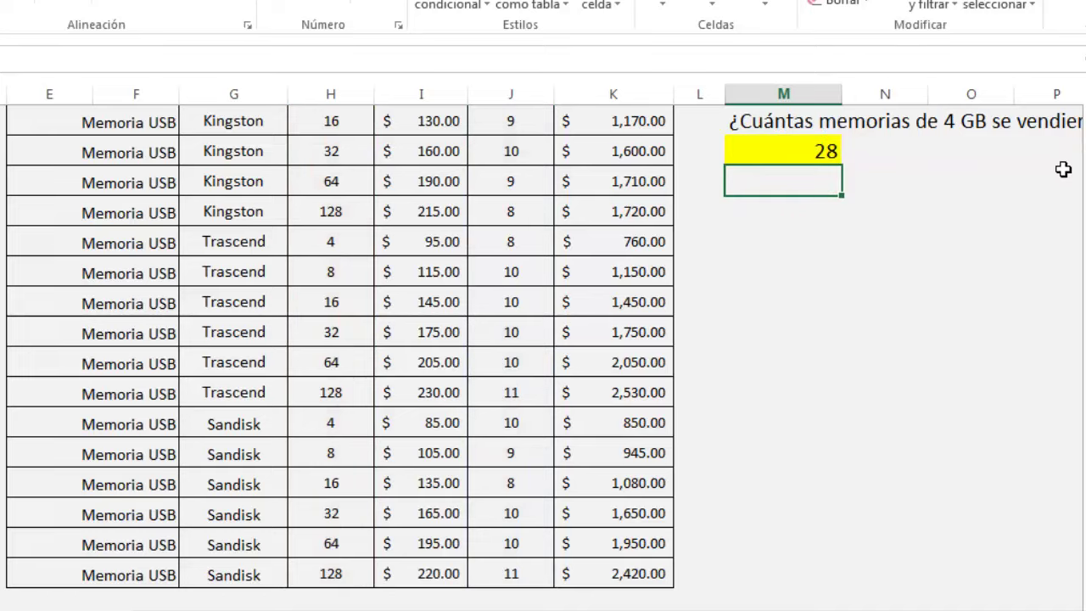
{"action": "scroll", "coordinate": [821, 300], "scroll_direction": "up", "scroll_amount": 1}
- Review the 28 formula against the Kingston and Trascend 4 GB quantities
{"action": "left_click", "coordinate": [788, 246]}
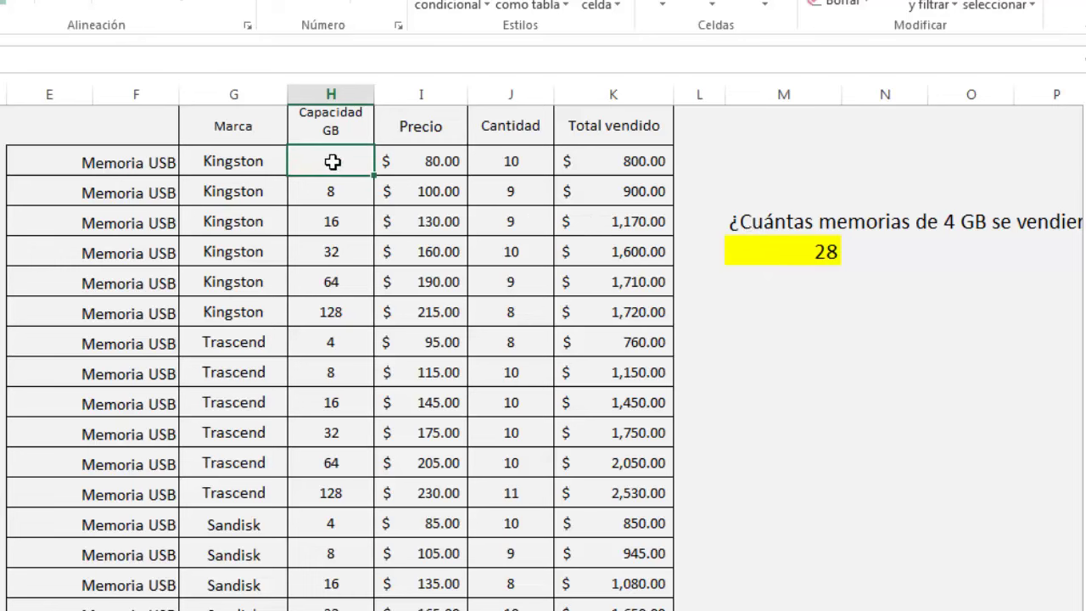
{"action": "left_click", "coordinate": [508, 161]}
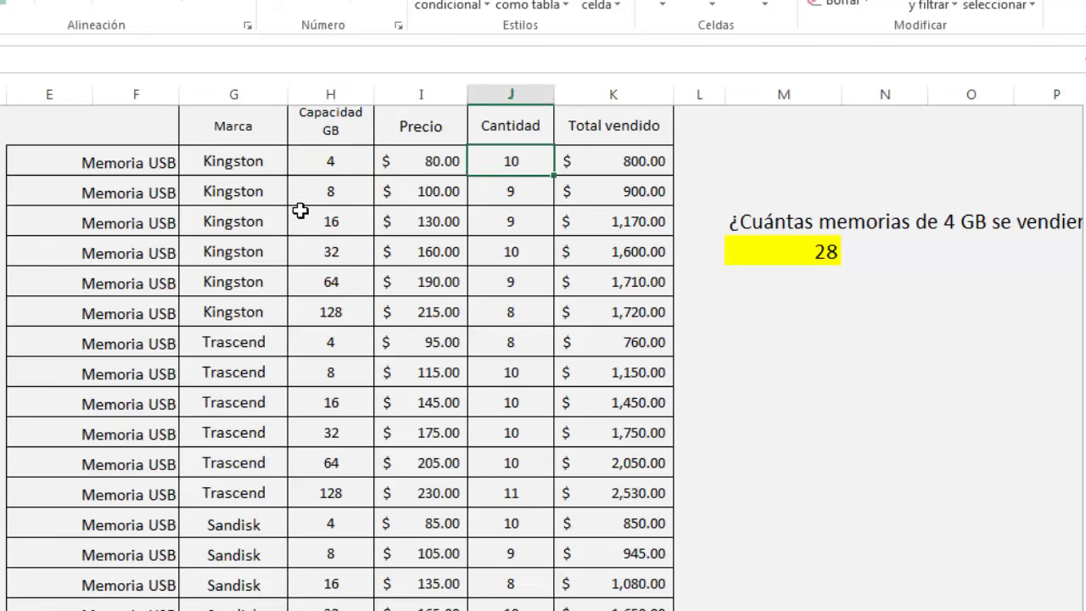
{"action": "left_click", "coordinate": [331, 344]}
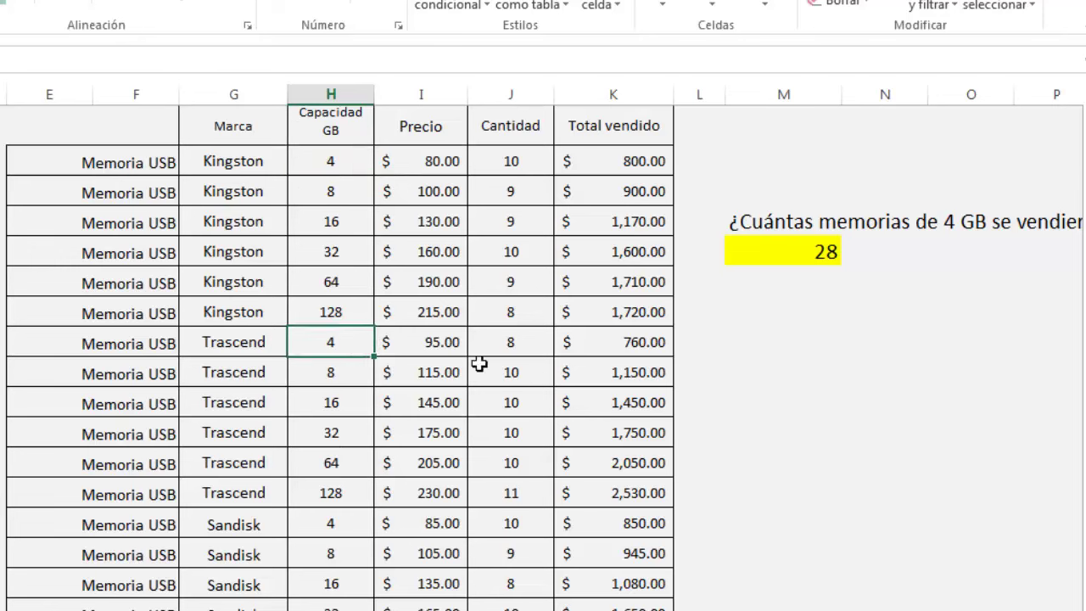
{"action": "left_click", "coordinate": [517, 342]}
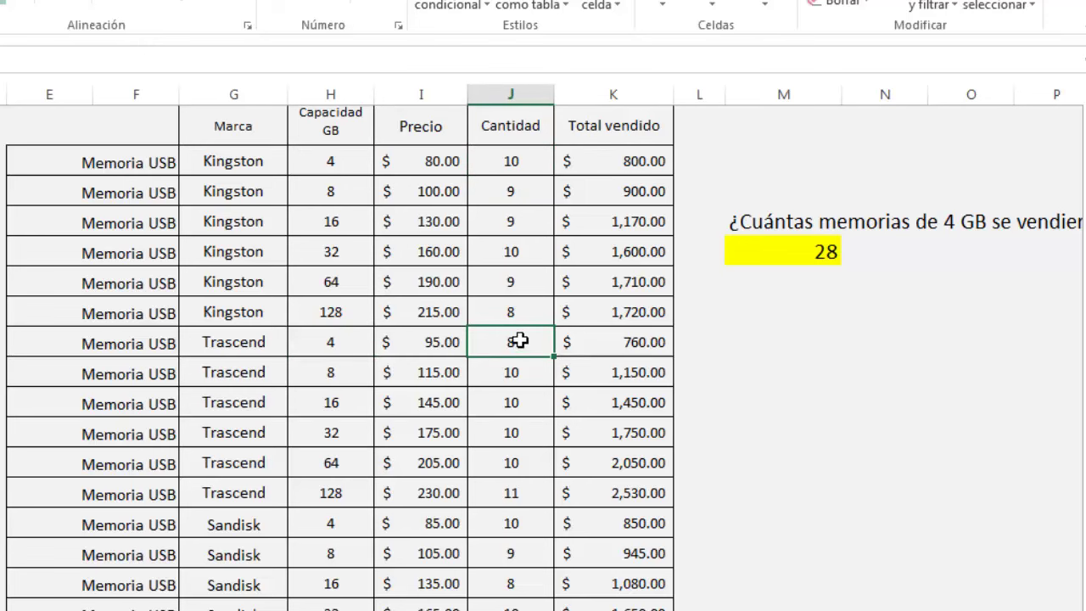
{"action": "left_click", "coordinate": [348, 342]}
- Check the Sandisk 4 GB quantity and re-inspect the formula behind the 28 answer
{"action": "scroll", "coordinate": [361, 347], "scroll_direction": "down", "scroll_amount": 1}
{"action": "scroll", "coordinate": [361, 348], "scroll_direction": "down", "scroll_amount": 1}
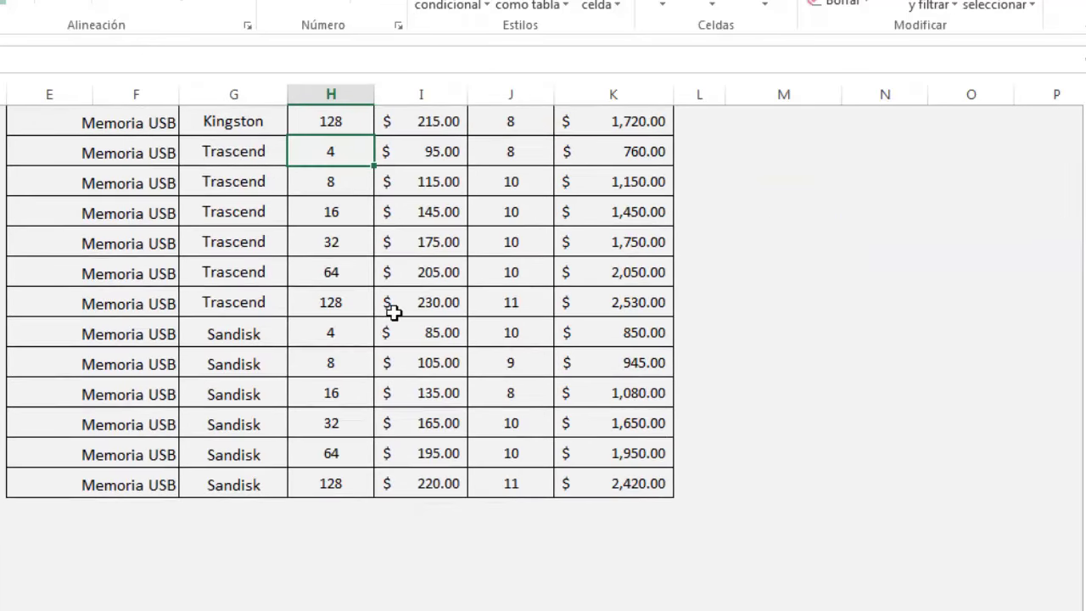
{"action": "left_click", "coordinate": [327, 334]}
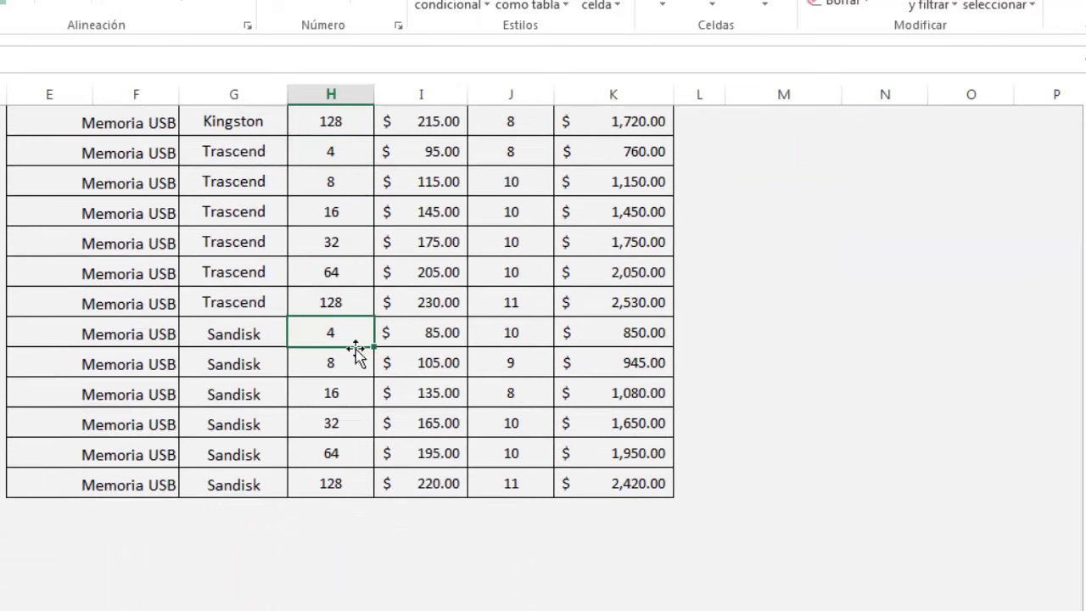
{"action": "left_click", "coordinate": [526, 334]}
{"action": "scroll", "coordinate": [526, 335], "scroll_direction": "up", "scroll_amount": 5}
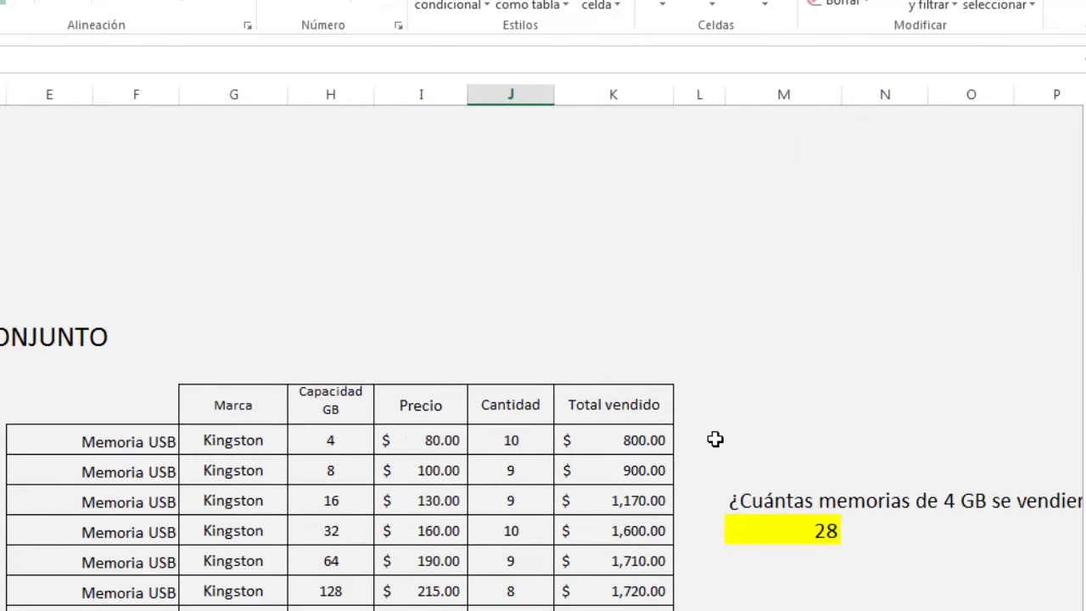
{"action": "scroll", "coordinate": [715, 438], "scroll_direction": "down", "scroll_amount": 2}
{"action": "left_click", "coordinate": [797, 343]}
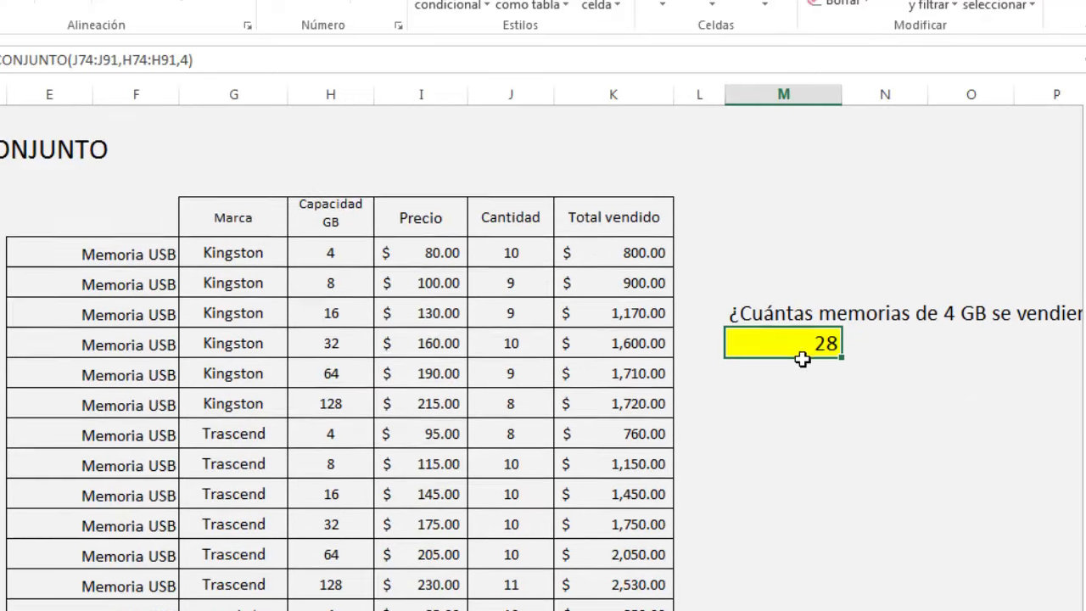
{"action": "scroll", "coordinate": [802, 359], "scroll_direction": "down", "scroll_amount": 1}
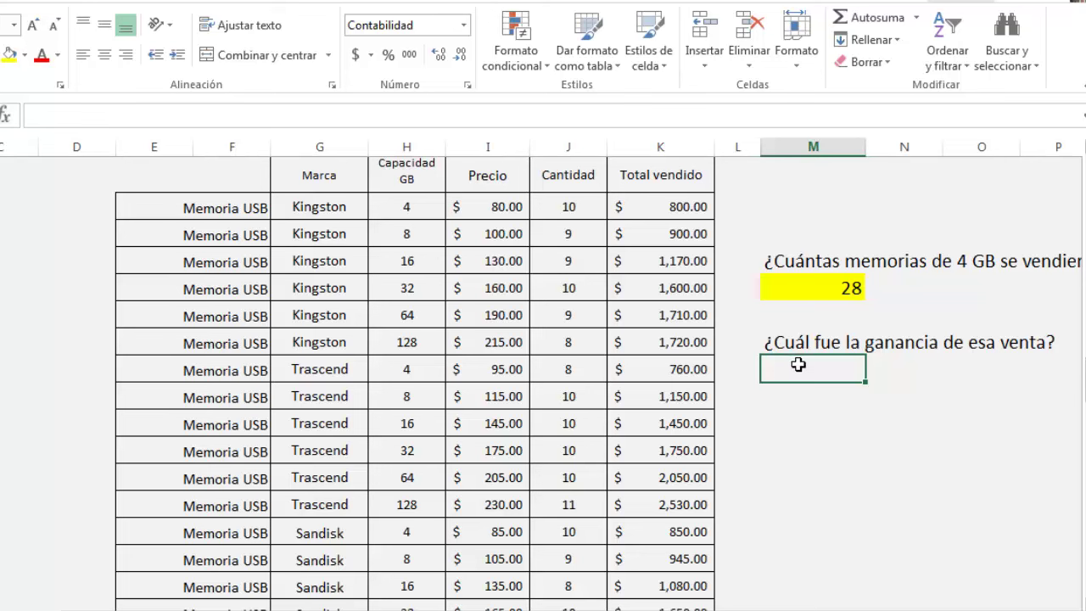
- Enter =sumar.si.conjunto(K74:K91,H74:H91,4) under the profit question, giving $2,410.00
{"action": "type", "text": "="}
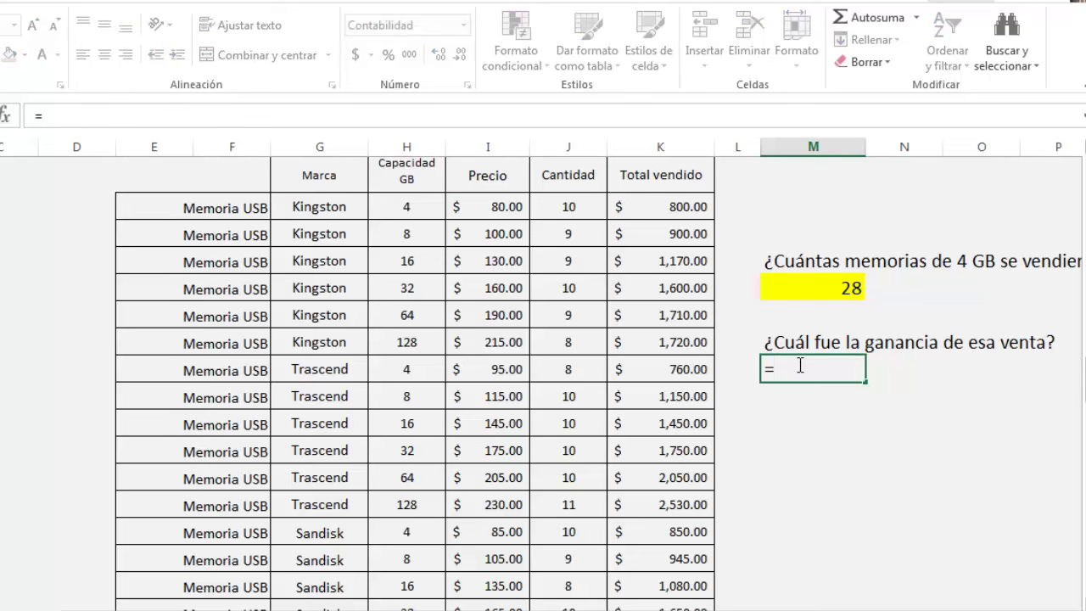
{"action": "type", "text": "sumar.si"}
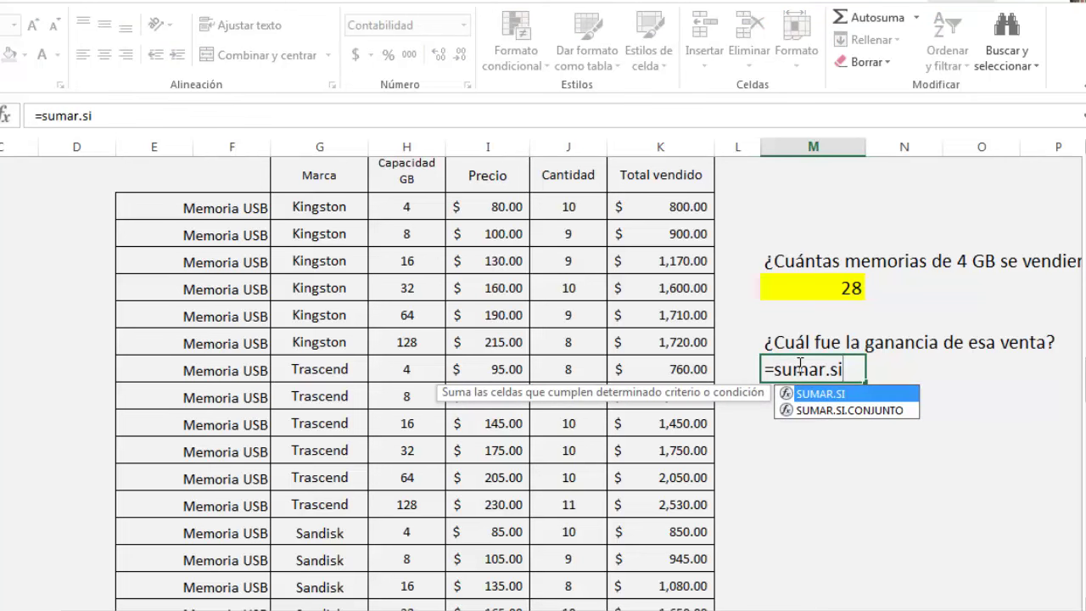
{"action": "type", "text": ".conjunto"}
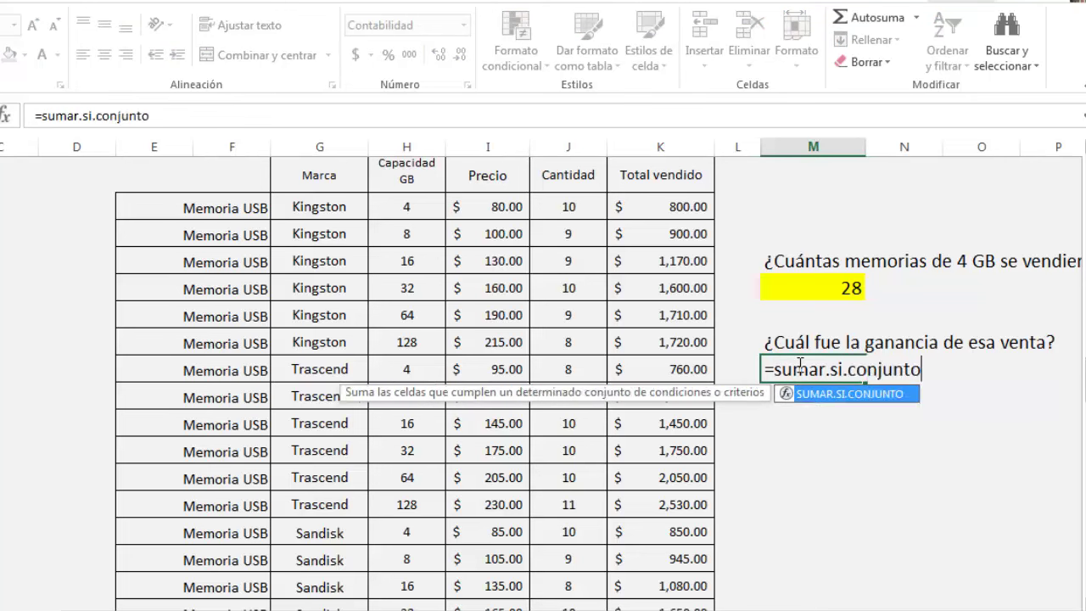
{"action": "type", "text": "("}
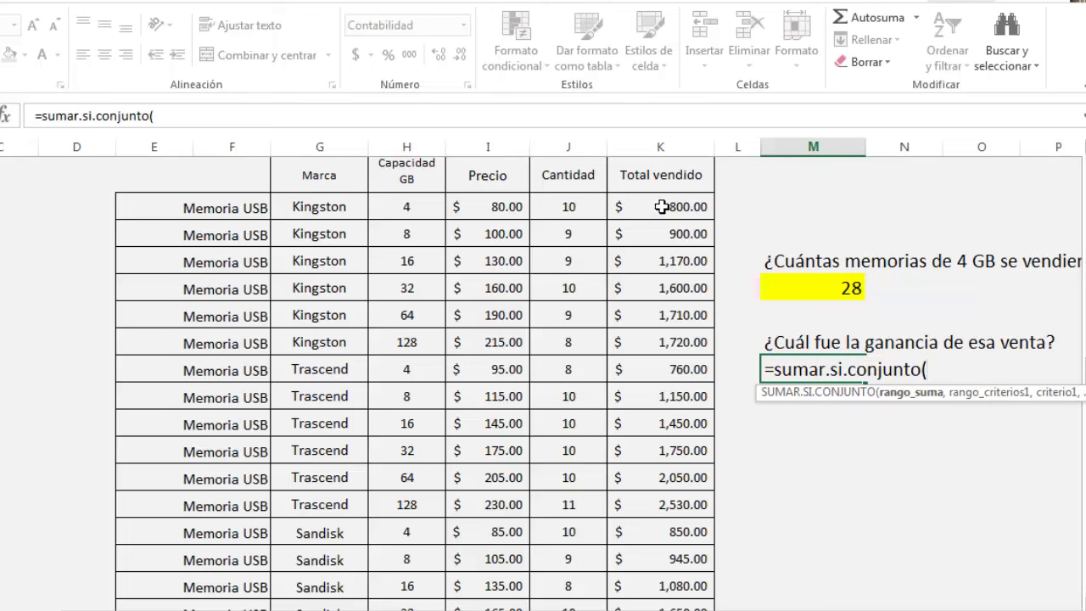
{"action": "mouse_move", "coordinate": [662, 204]}
{"action": "left_mouse_down"}
{"action": "mouse_move", "coordinate": [627, 534]}
{"action": "mouse_move", "coordinate": [649, 533]}
{"action": "mouse_move", "coordinate": [648, 548]}
{"action": "left_mouse_up"}
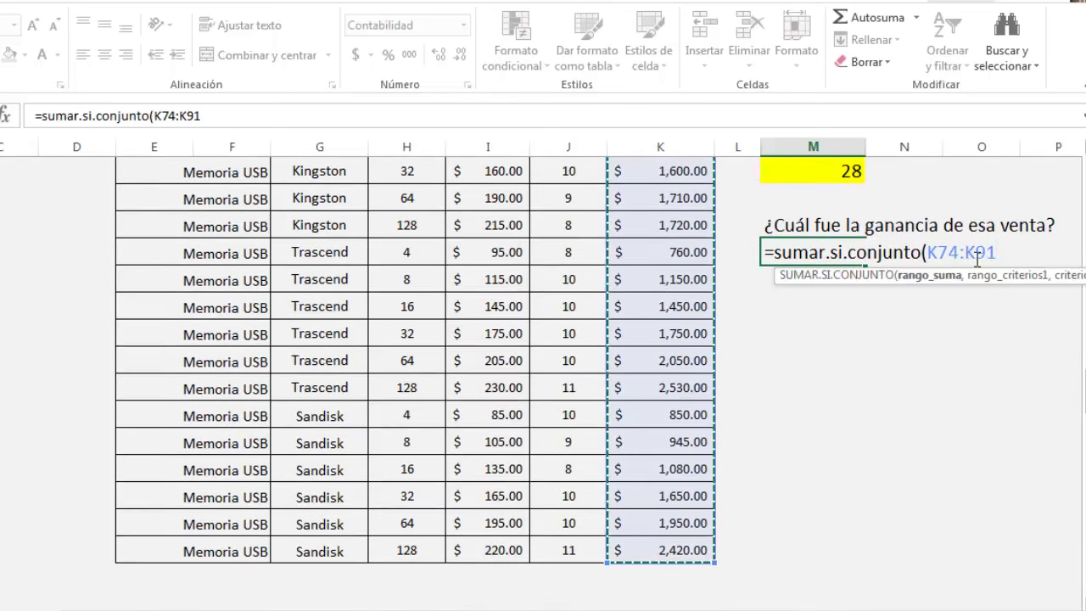
{"action": "type", "text": ","}
{"action": "scroll", "coordinate": [364, 235], "scroll_direction": "up", "scroll_amount": 2}
{"action": "mouse_move", "coordinate": [408, 266]}
{"action": "left_mouse_down"}
{"action": "mouse_move", "coordinate": [407, 604]}
{"action": "mouse_move", "coordinate": [404, 552]}
{"action": "left_mouse_up"}
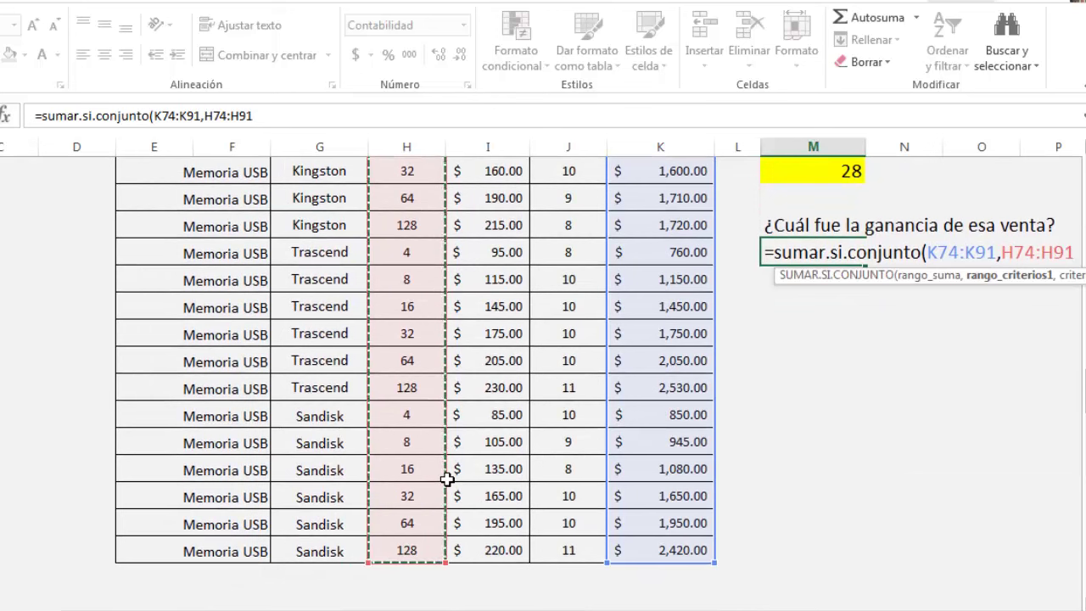
{"action": "type", "text": ","}
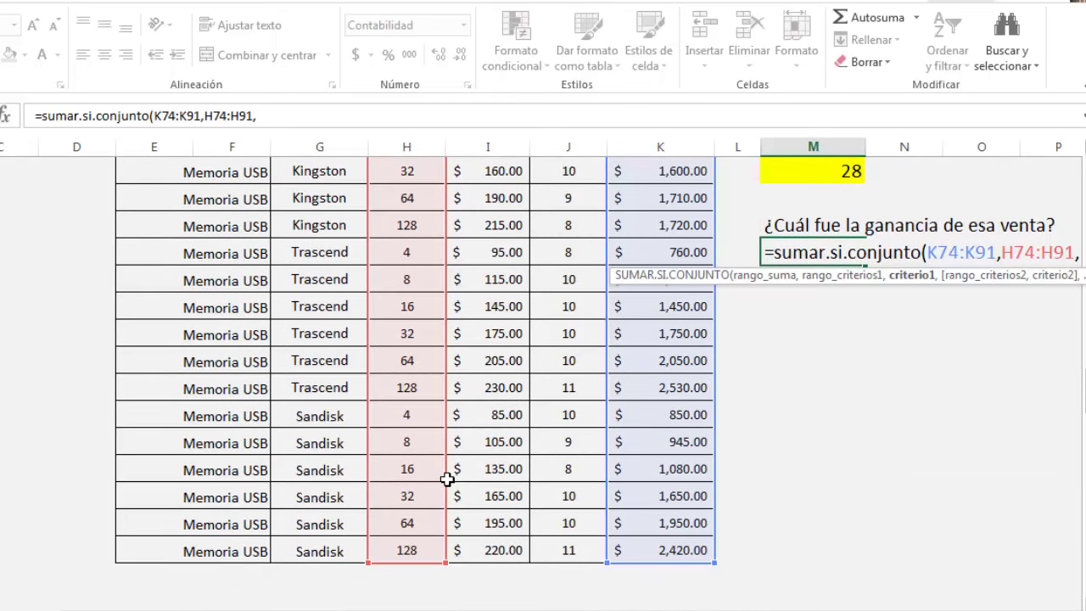
{"action": "scroll", "coordinate": [437, 451], "scroll_direction": "up", "scroll_amount": 2}
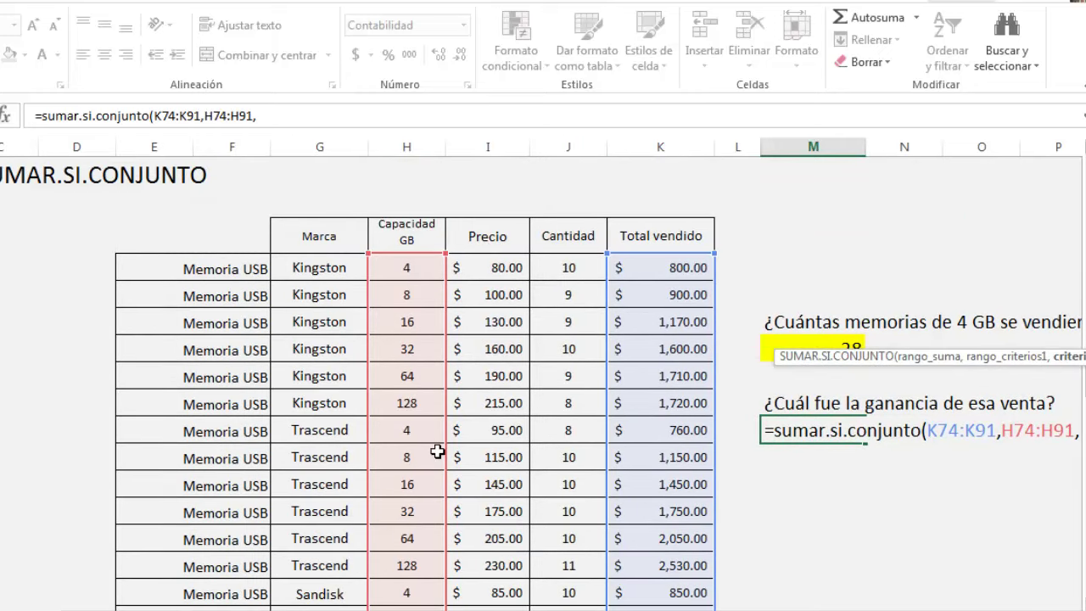
{"action": "type", "text": "4"}
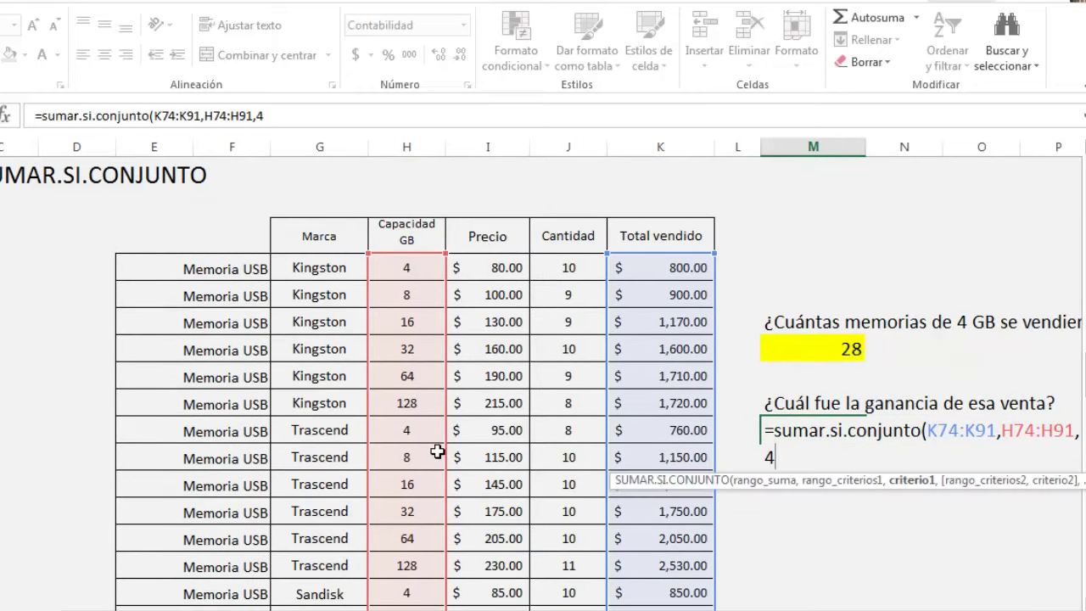
{"action": "type", "text": ")"}
{"action": "key", "text": "Return"}
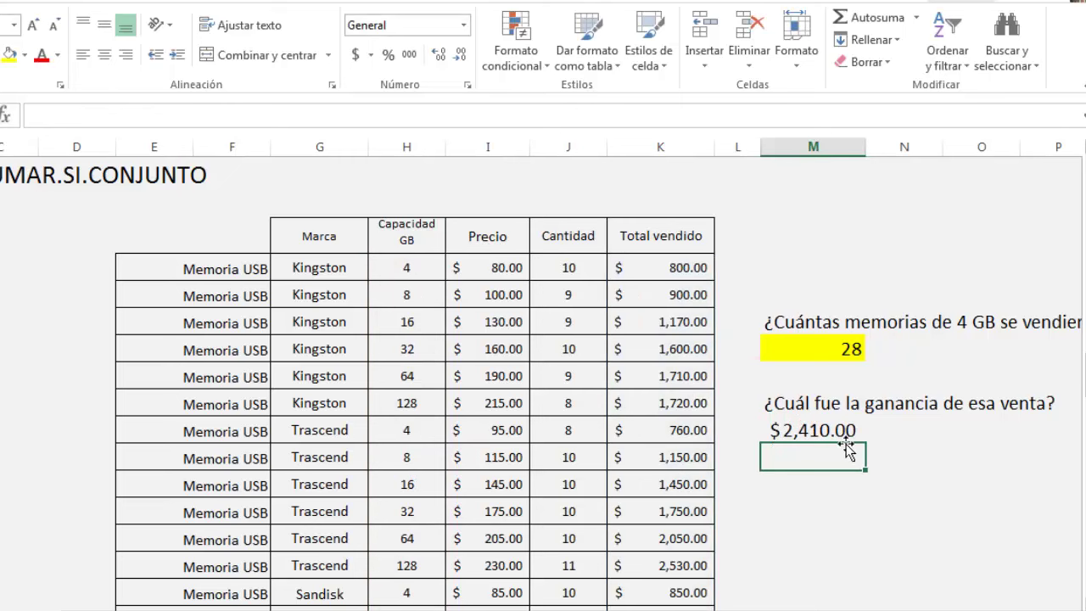
- Select the $2,410.00 answer cell for formatting
{"action": "left_click", "coordinate": [809, 431]}
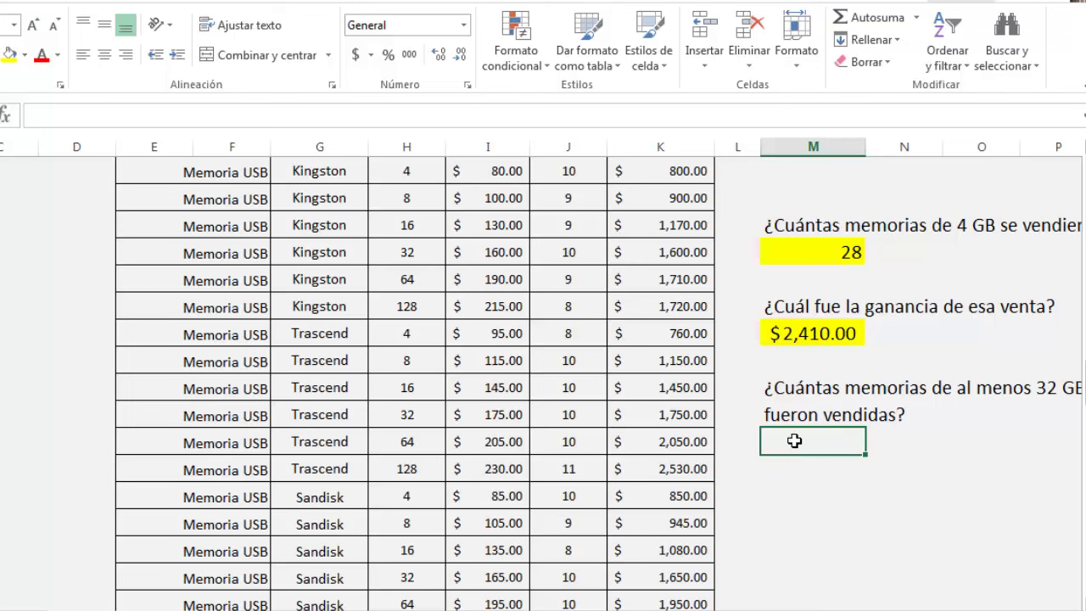
- Start =SUMAR.SI.CONJUNTO(J74:J91,H74:H91, in the cell below the 32 GB question
{"action": "type", "text": "="}
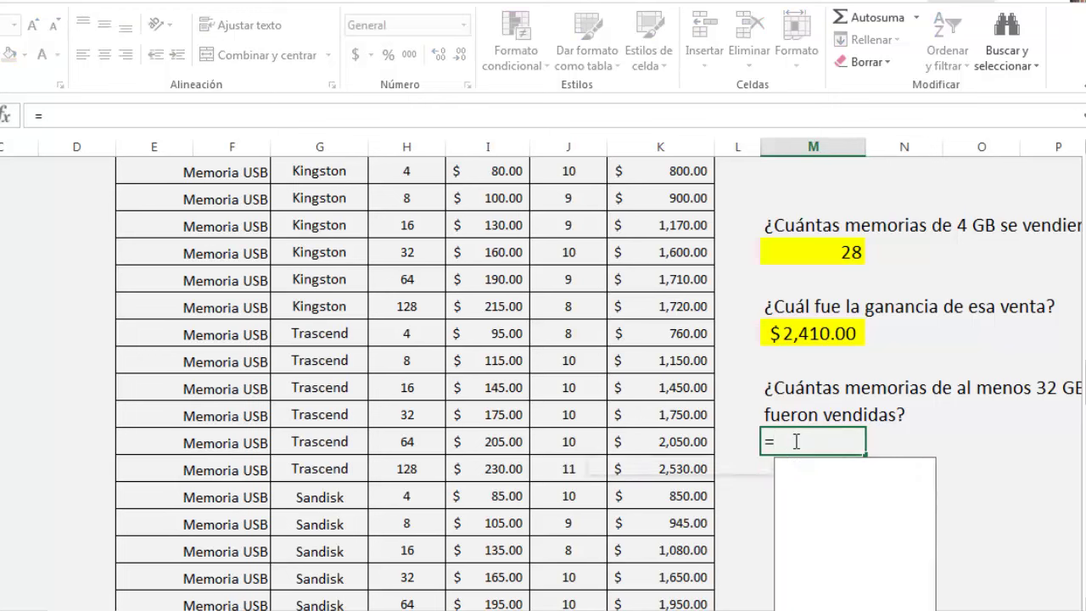
{"action": "type", "text": "sumar"}
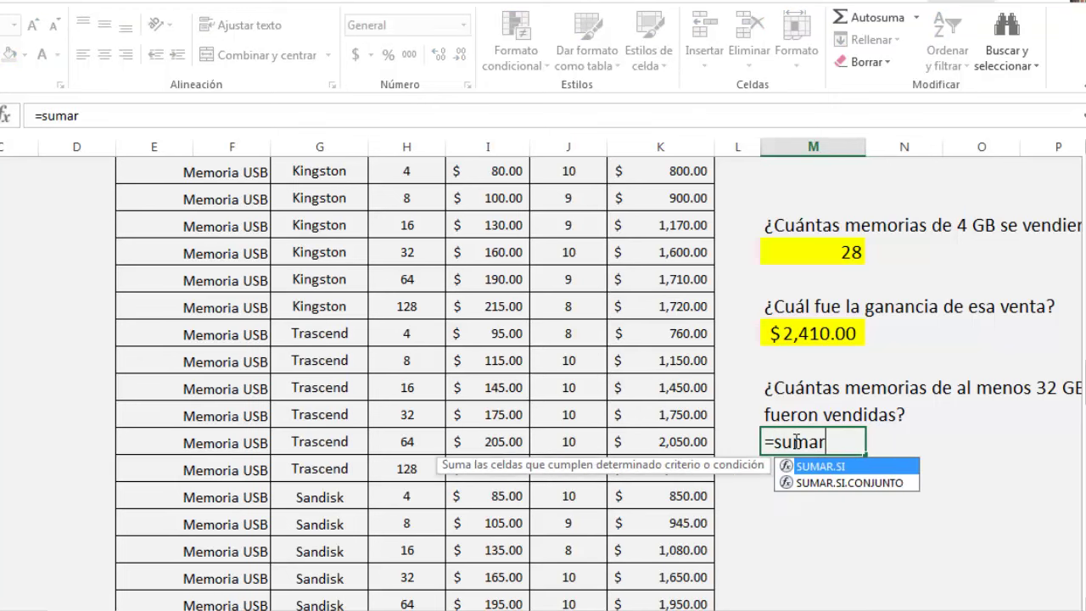
{"action": "double_click", "coordinate": [851, 483]}
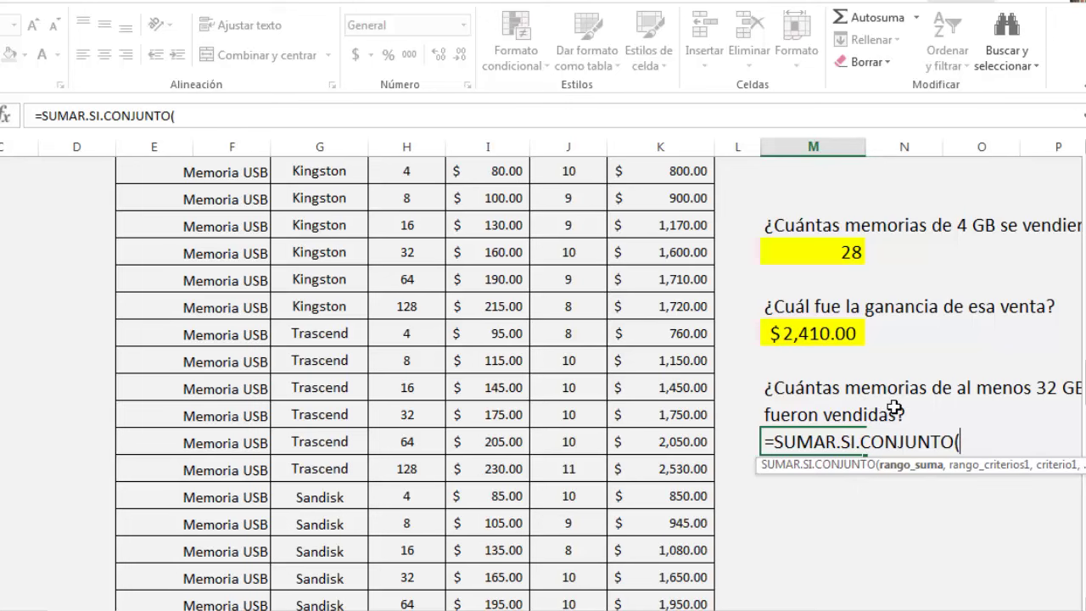
{"action": "scroll", "coordinate": [691, 384], "scroll_direction": "up", "scroll_amount": 2}
{"action": "mouse_move", "coordinate": [567, 343]}
{"action": "left_mouse_down"}
{"action": "mouse_move", "coordinate": [568, 586]}
{"action": "mouse_move", "coordinate": [564, 553]}
{"action": "left_mouse_up"}
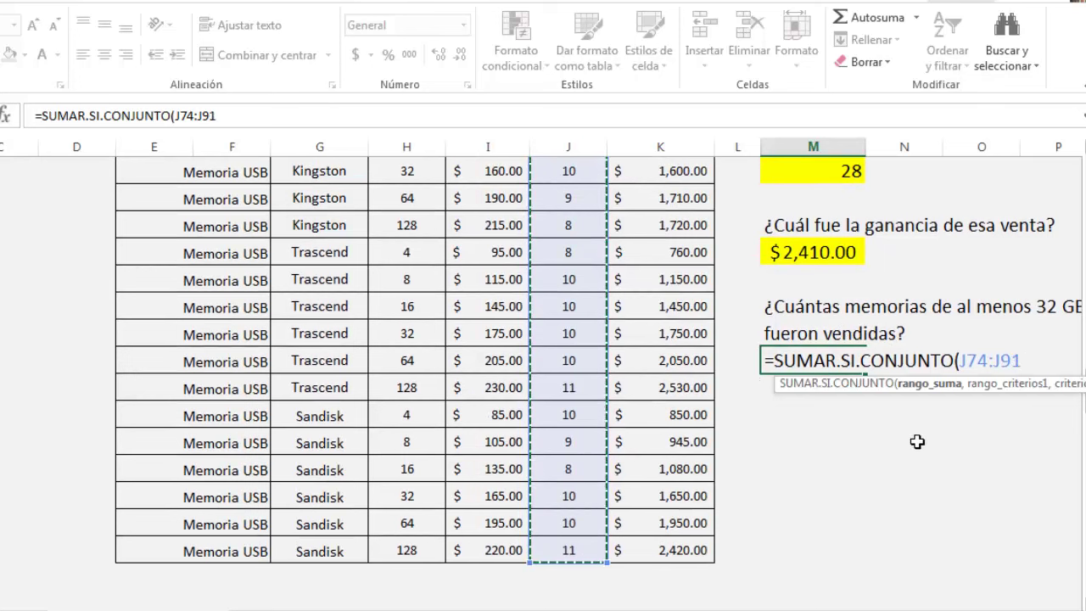
{"action": "type", "text": ","}
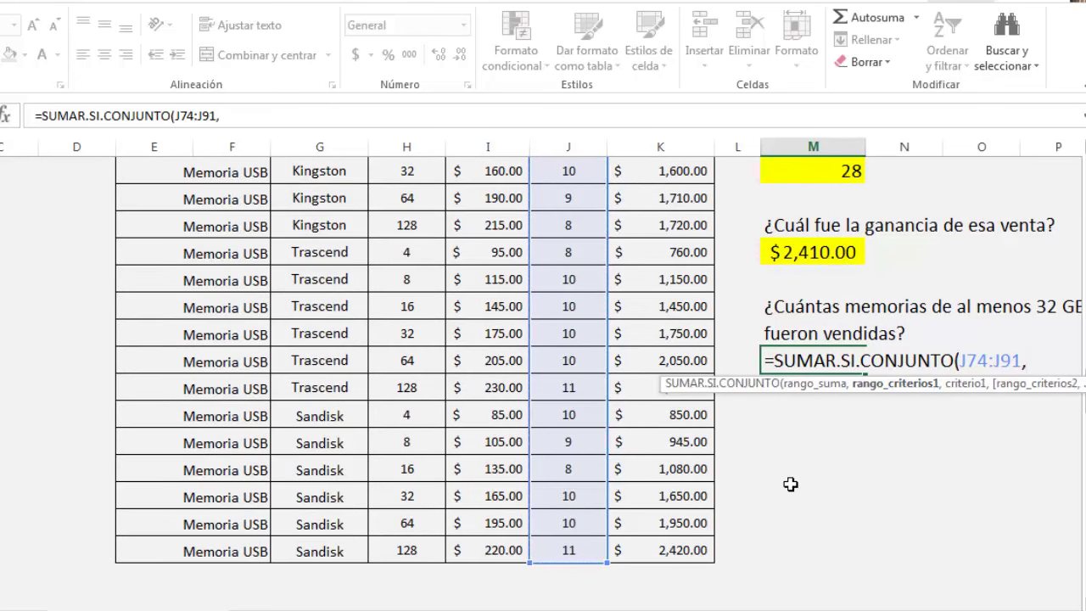
{"action": "scroll", "coordinate": [784, 475], "scroll_direction": "up", "scroll_amount": 3}
{"action": "scroll", "coordinate": [785, 475], "scroll_direction": "down", "scroll_amount": 1}
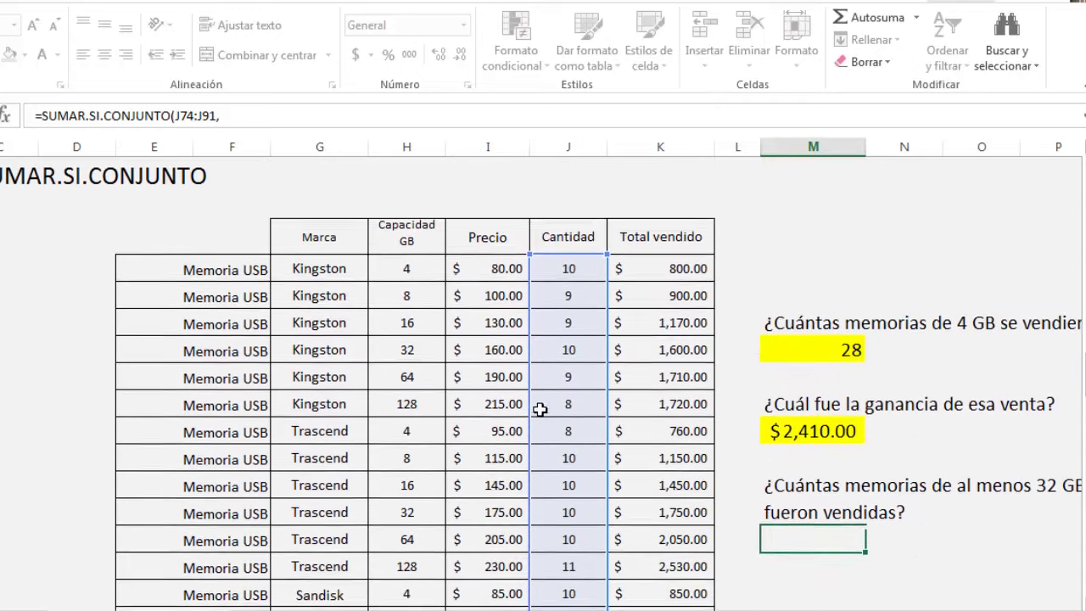
{"action": "mouse_move", "coordinate": [401, 264]}
{"action": "left_mouse_down"}
{"action": "mouse_move", "coordinate": [400, 560]}
{"action": "mouse_move", "coordinate": [398, 550]}
{"action": "left_mouse_up"}
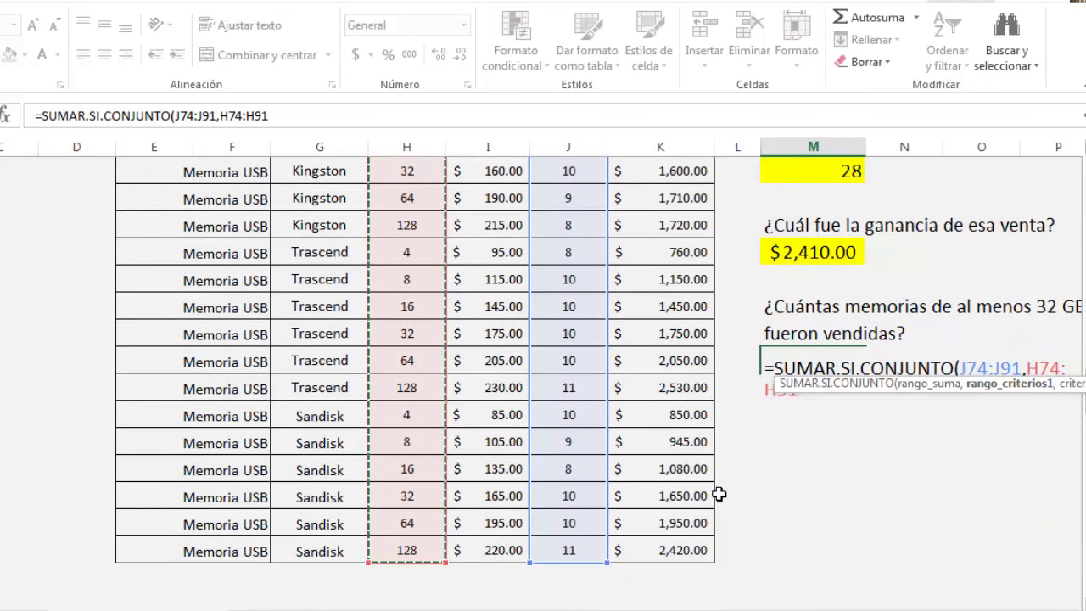
{"action": "type", "text": ","}
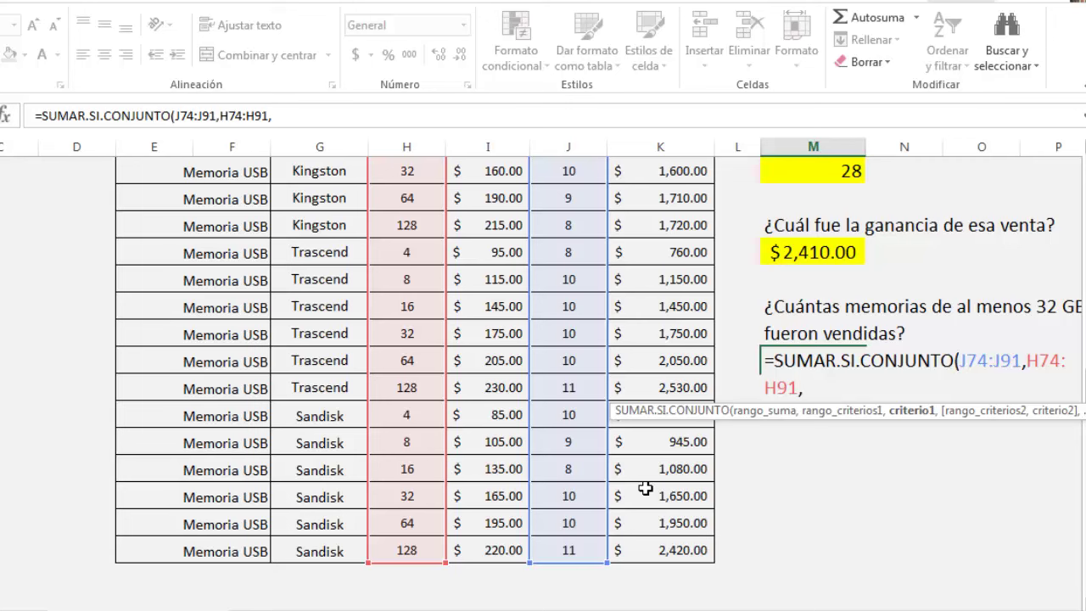
- Add the "<=32" criterion and close the formula, giving 113
{"action": "type", "text": "\""}
{"action": "type", "text": "<=32\""}
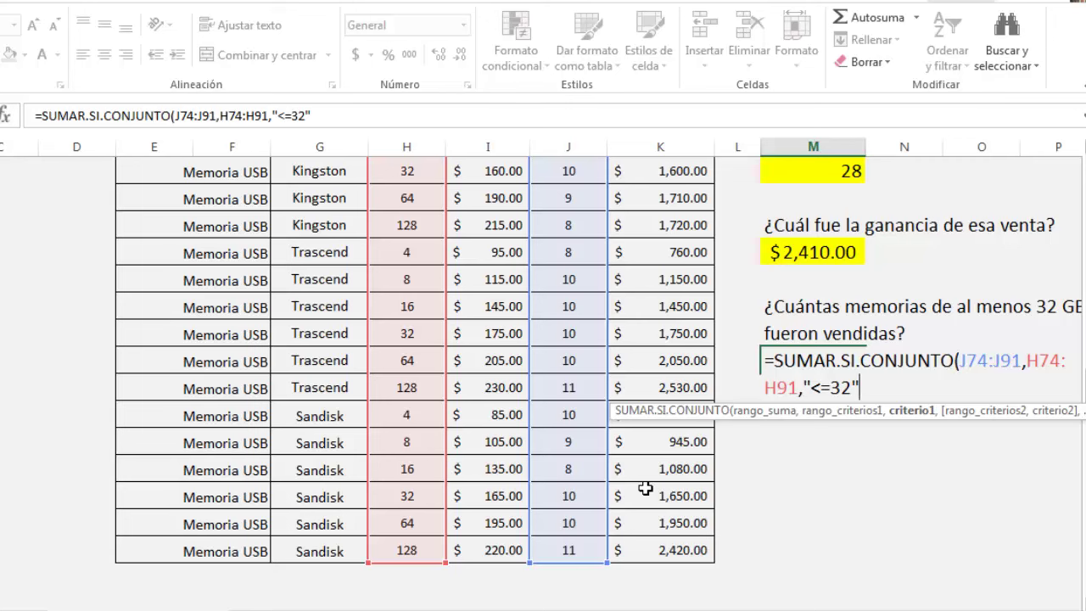
{"action": "type", "text": ")"}
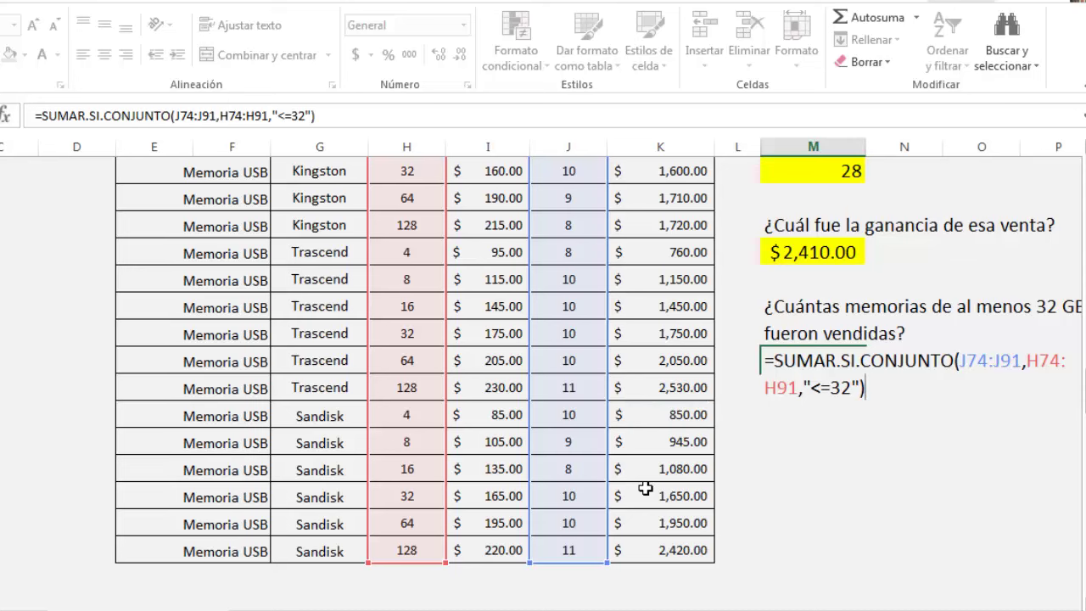
{"action": "key", "text": "Return"}
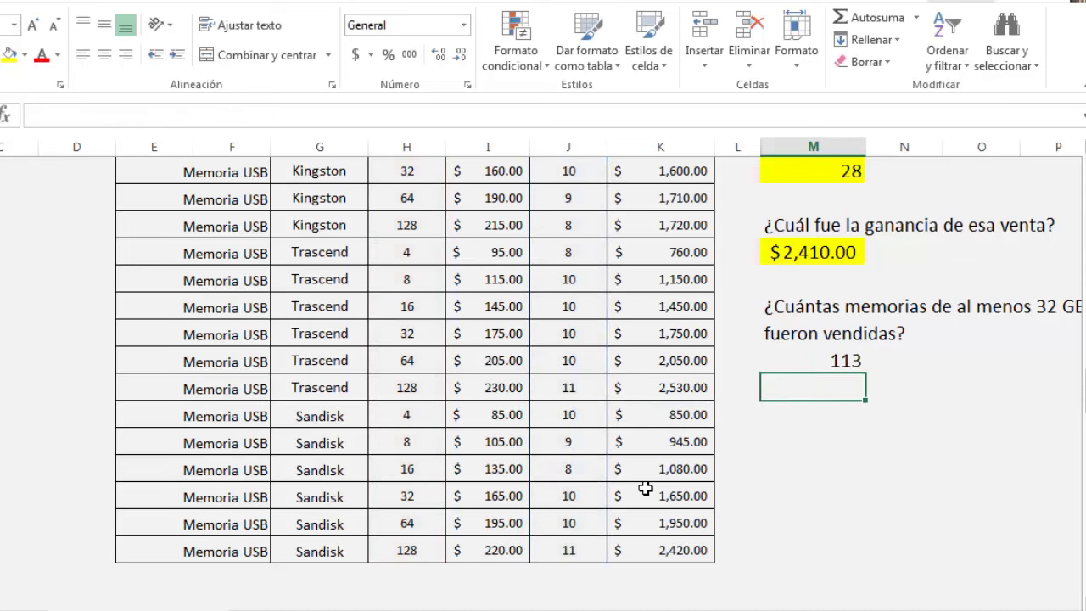
- Fill the 113 answer cell with yellow
{"action": "left_click", "coordinate": [821, 363]}
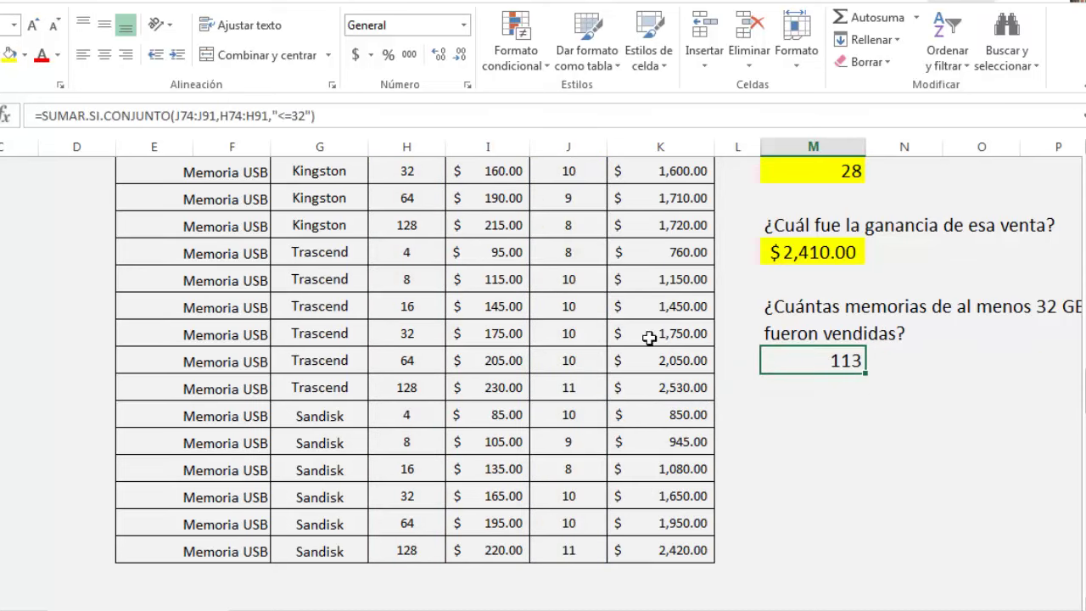
{"action": "left_click", "coordinate": [7, 55]}
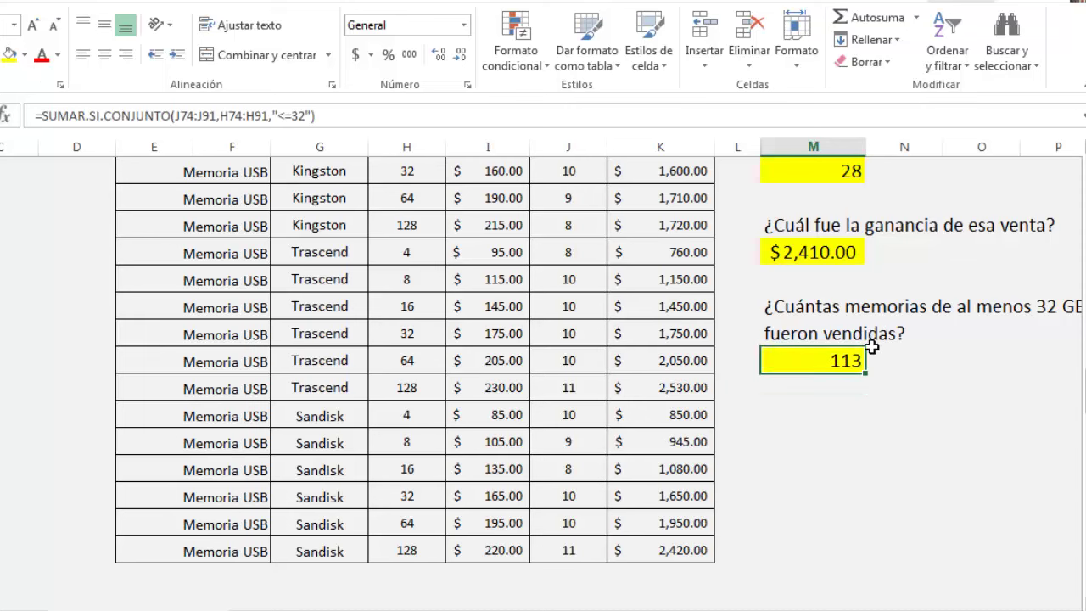